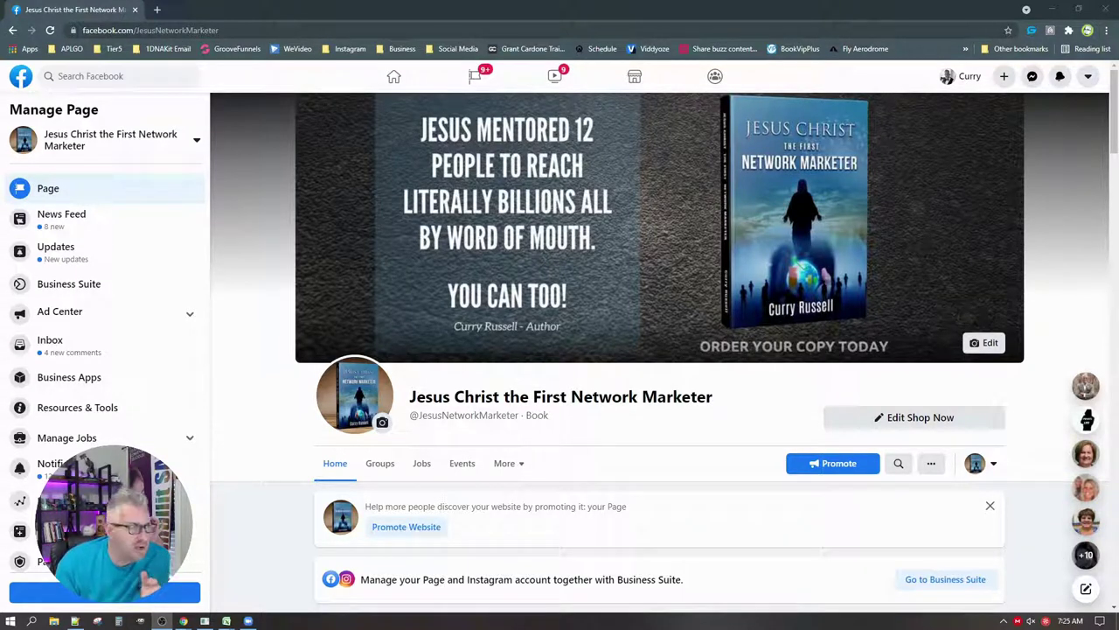
Step: Open your own Facebook profile from the home feed and view the profile picture full size before returning to the profile
click(24, 85)
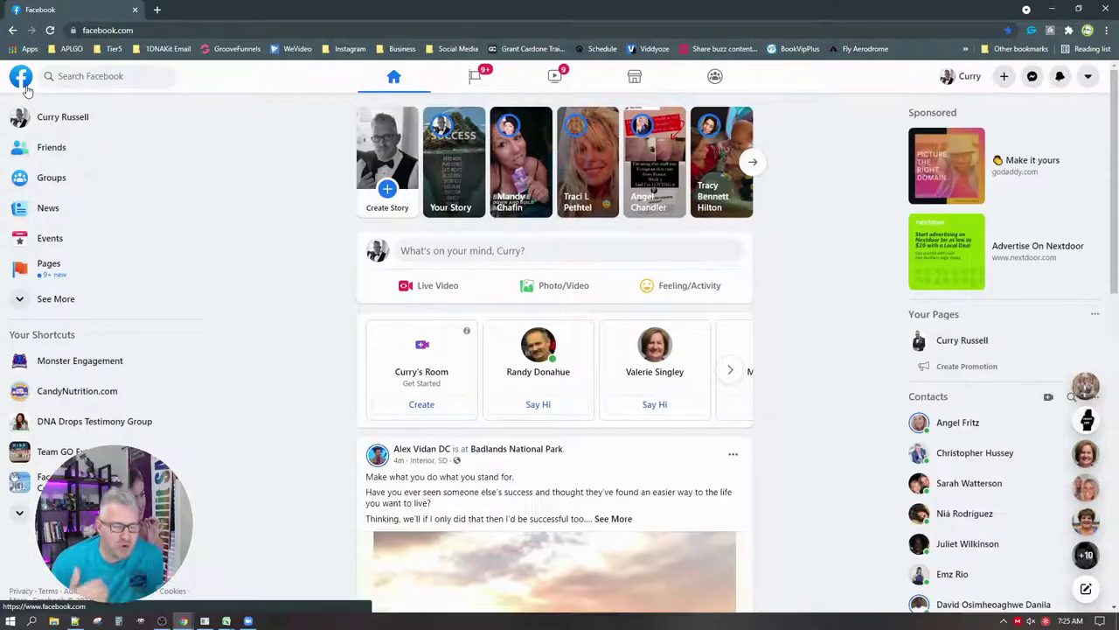
click(46, 116)
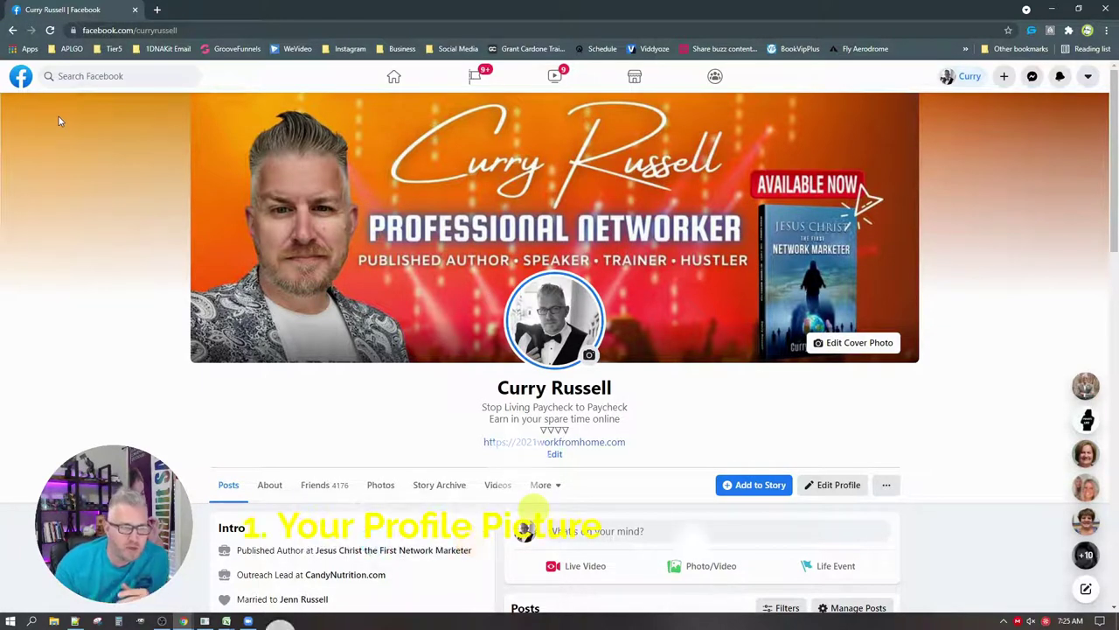
click(574, 320)
click(525, 416)
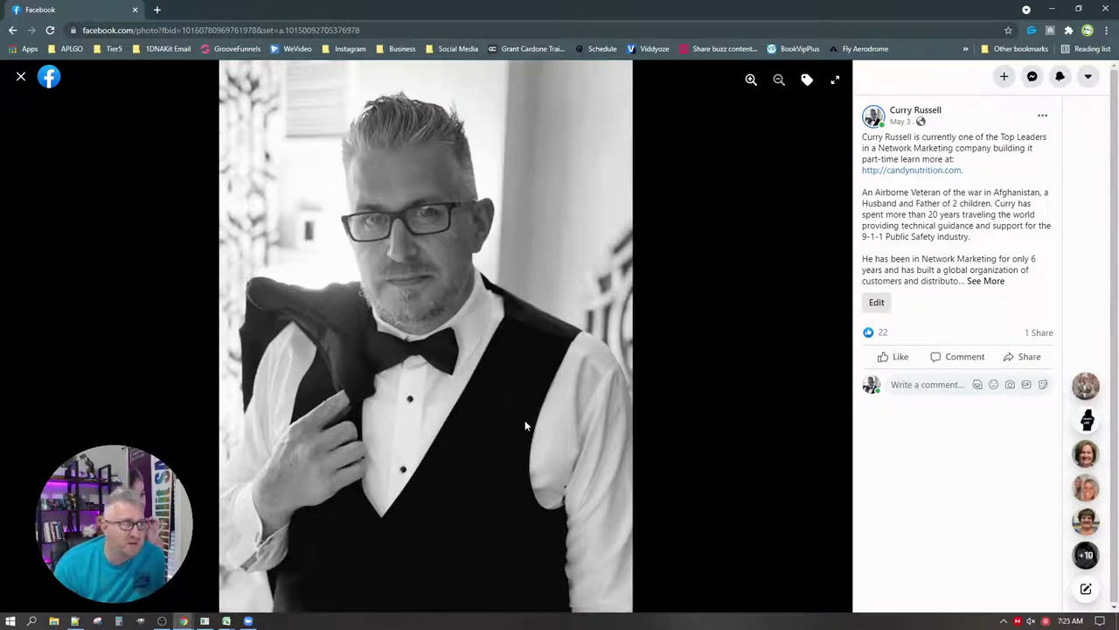
click(22, 77)
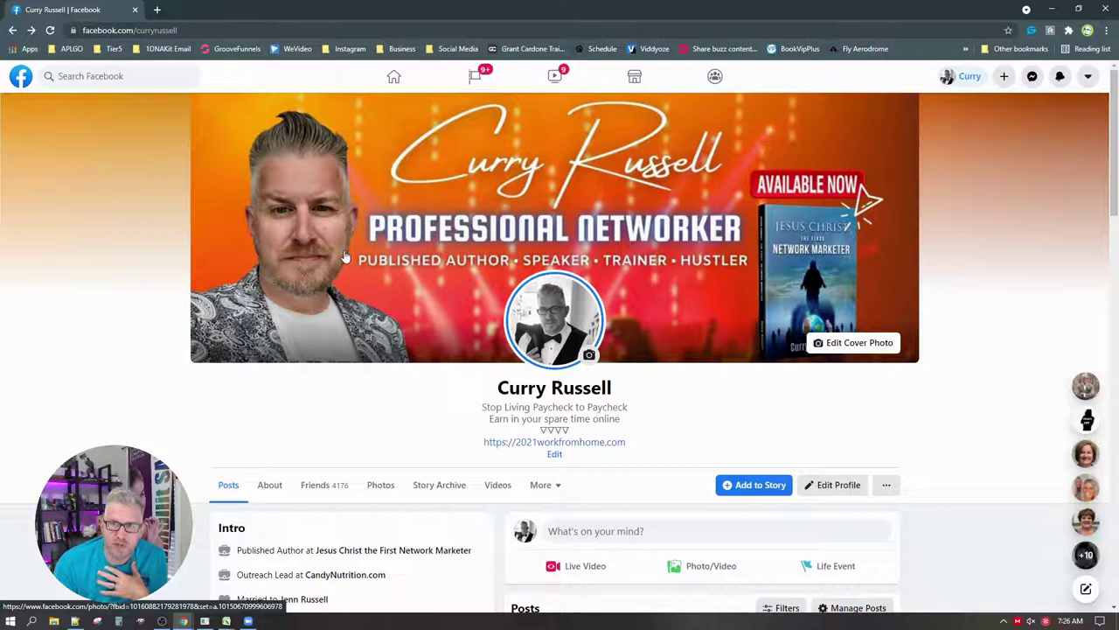
Step: Open canva.com in a new browser tab
click(158, 10)
click(168, 29)
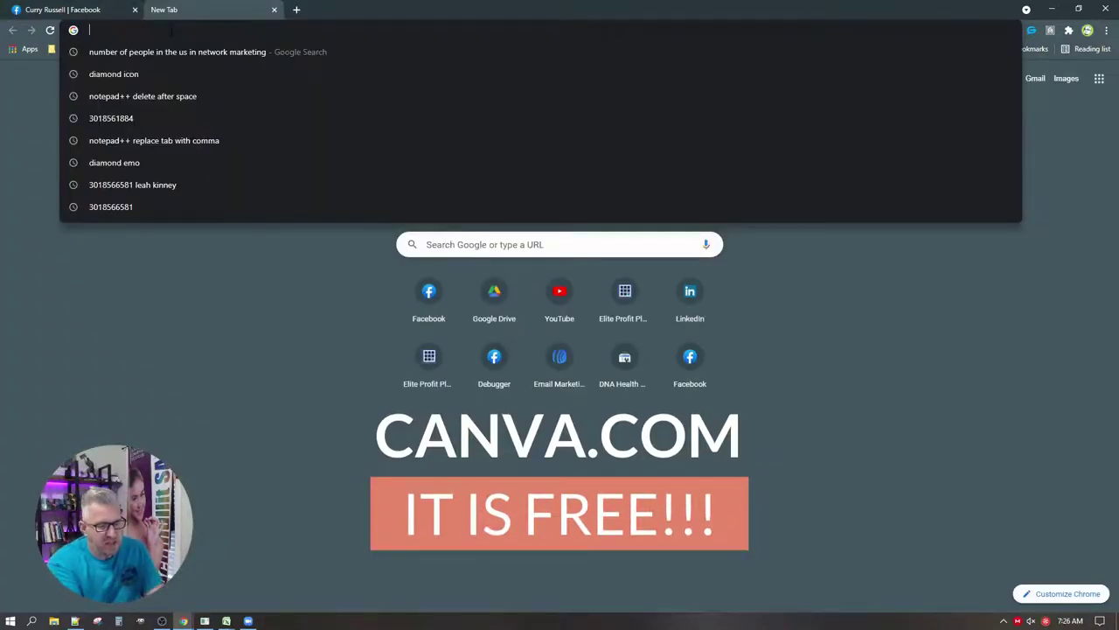
text(canva.c)
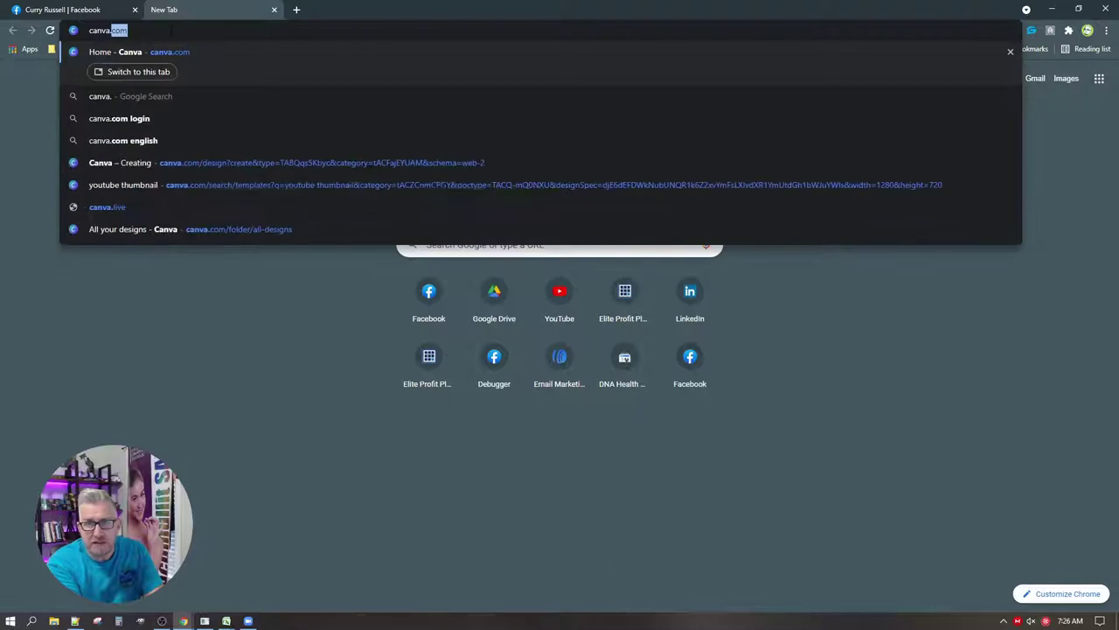
text(om)
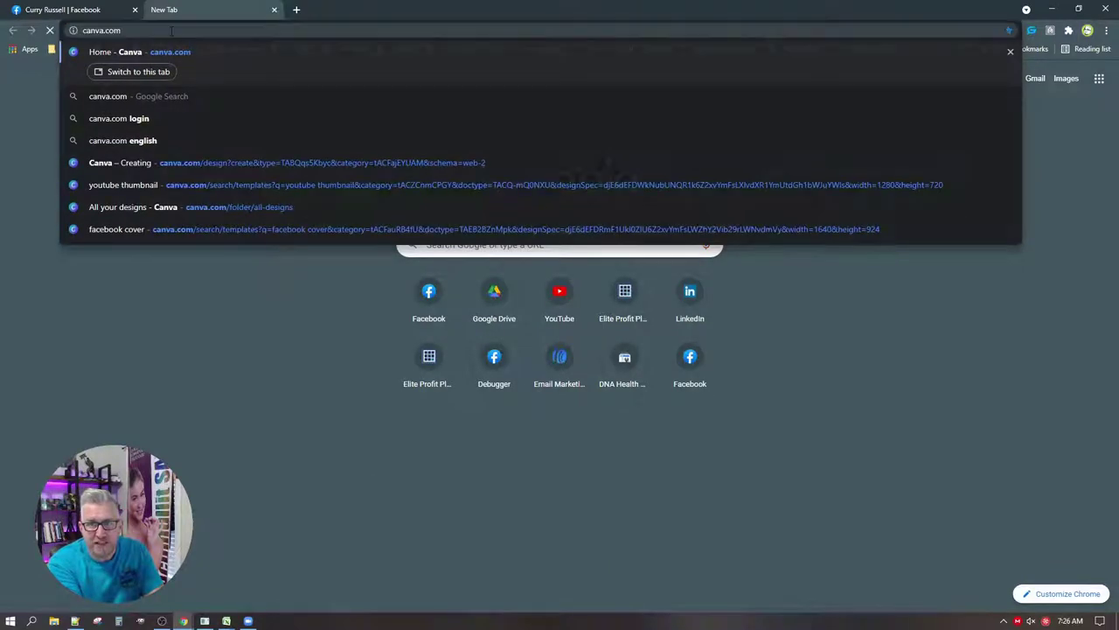
key(Return)
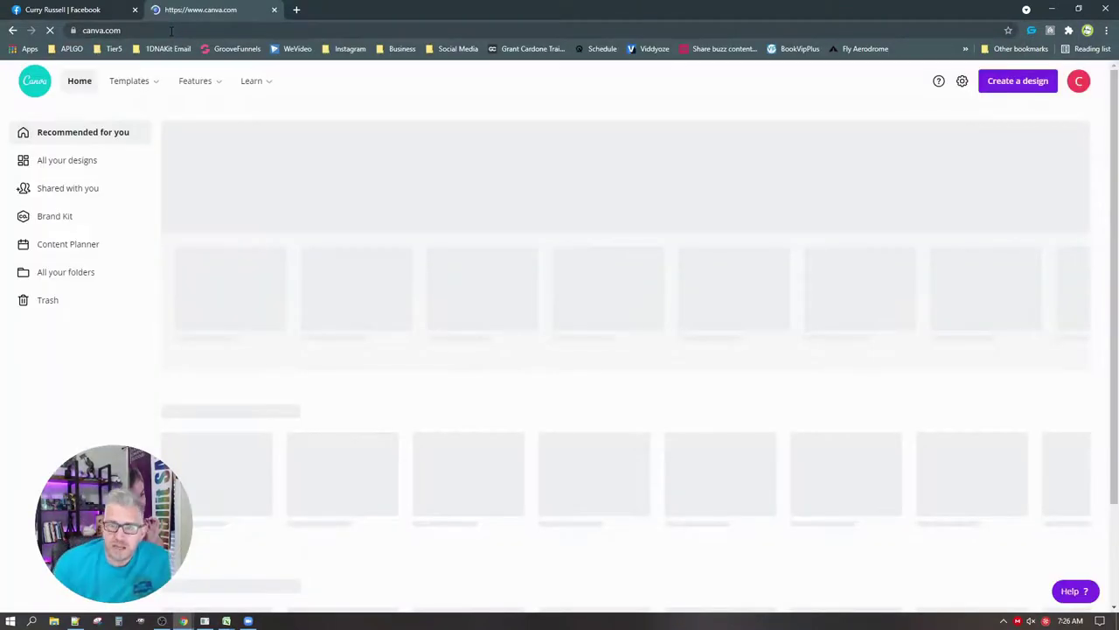
Step: Search Canva for Facebook Cover templates and browse through the available designs
mouse_move(201, 83)
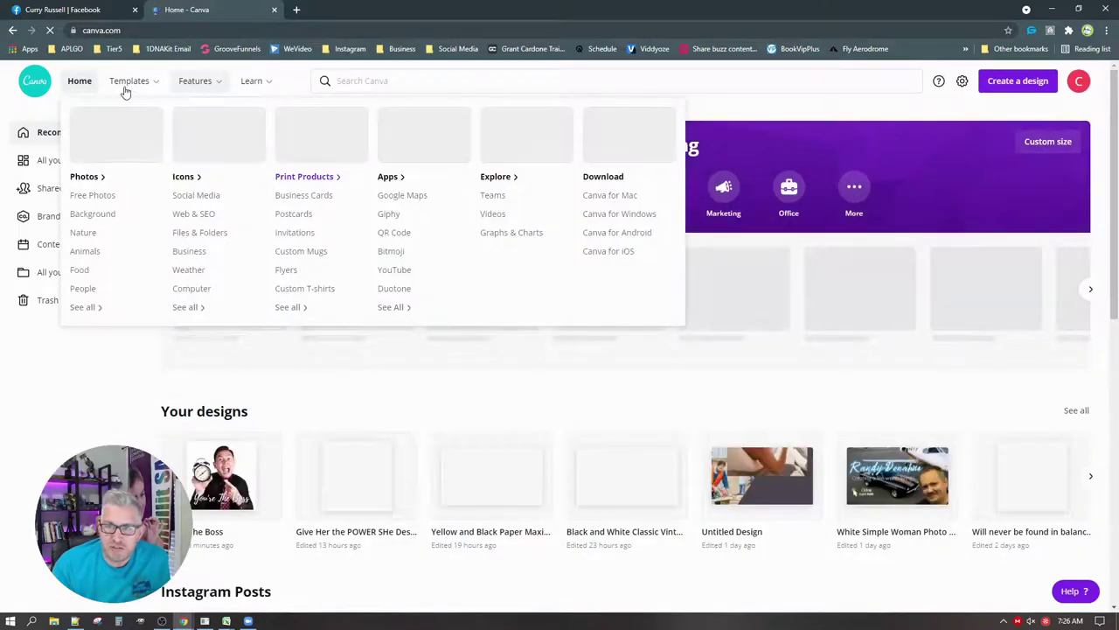
click(364, 81)
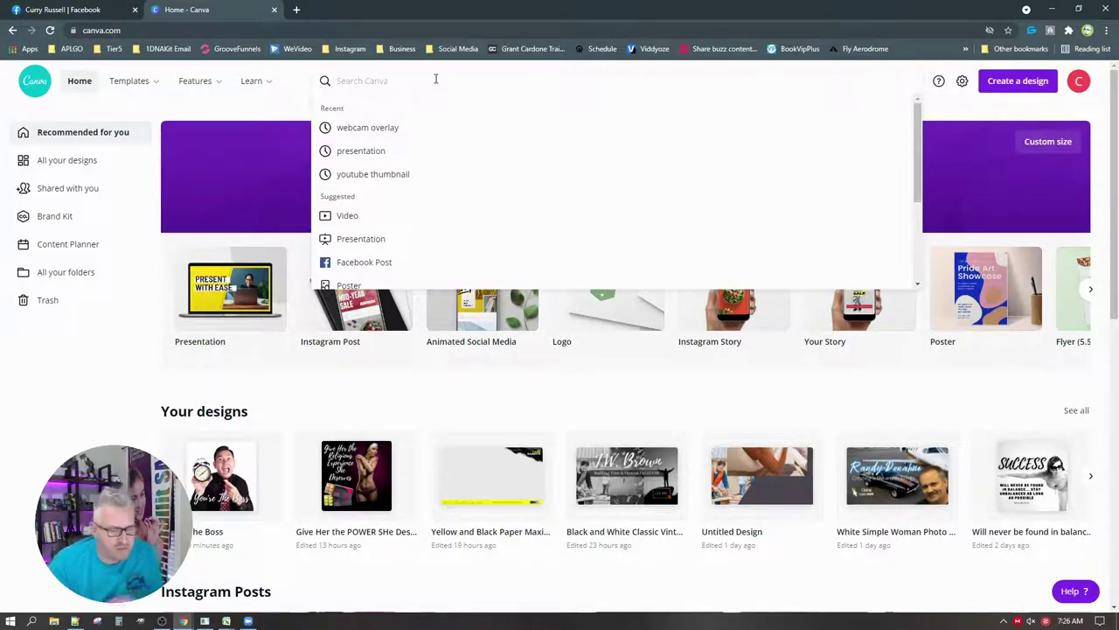
text(faceb)
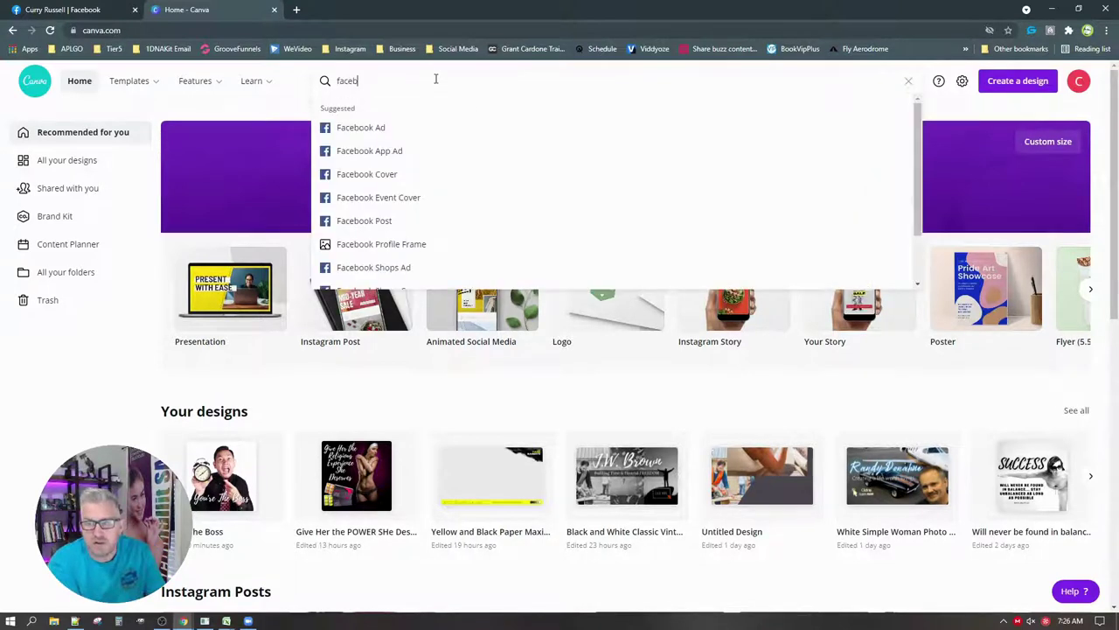
click(397, 176)
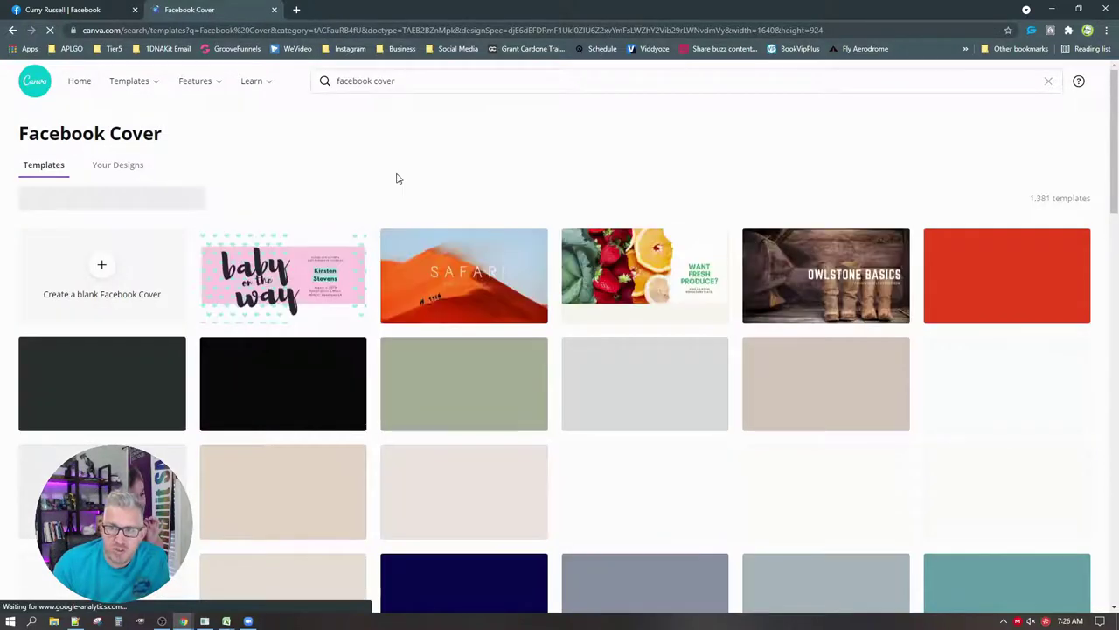
scroll(456, 297, down, 2)
scroll(456, 298, down, 4)
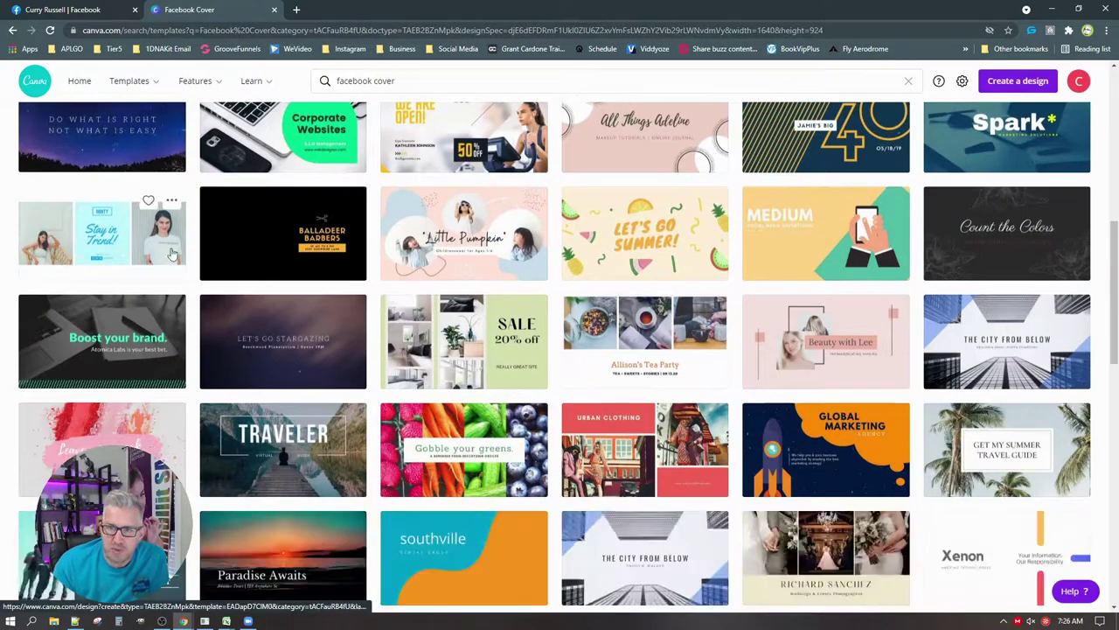
scroll(368, 307, down, 7)
scroll(367, 307, down, 3)
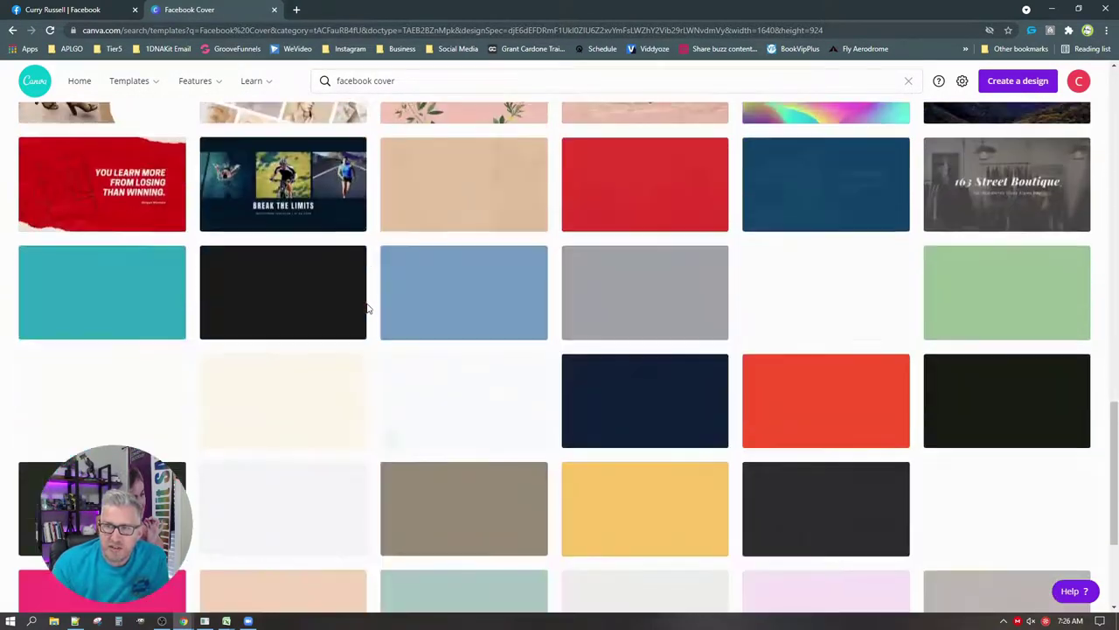
scroll(389, 308, up, 5)
scroll(470, 338, up, 10)
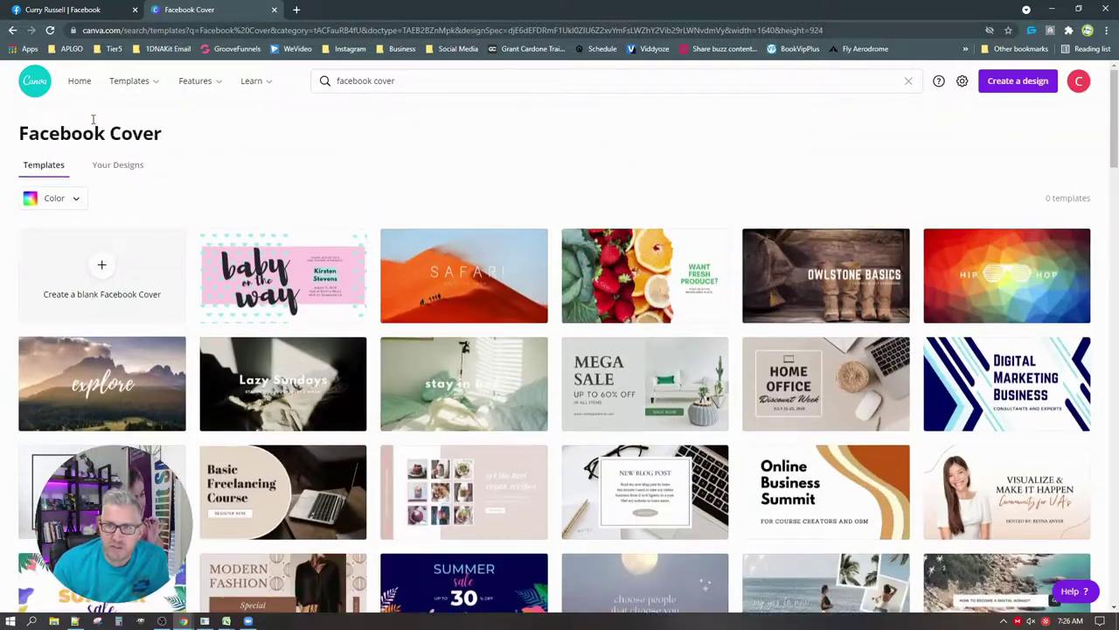
Step: Open the existing cover design with the black car and jet from Canva's home page and compare it with the Facebook profile's cover
click(78, 85)
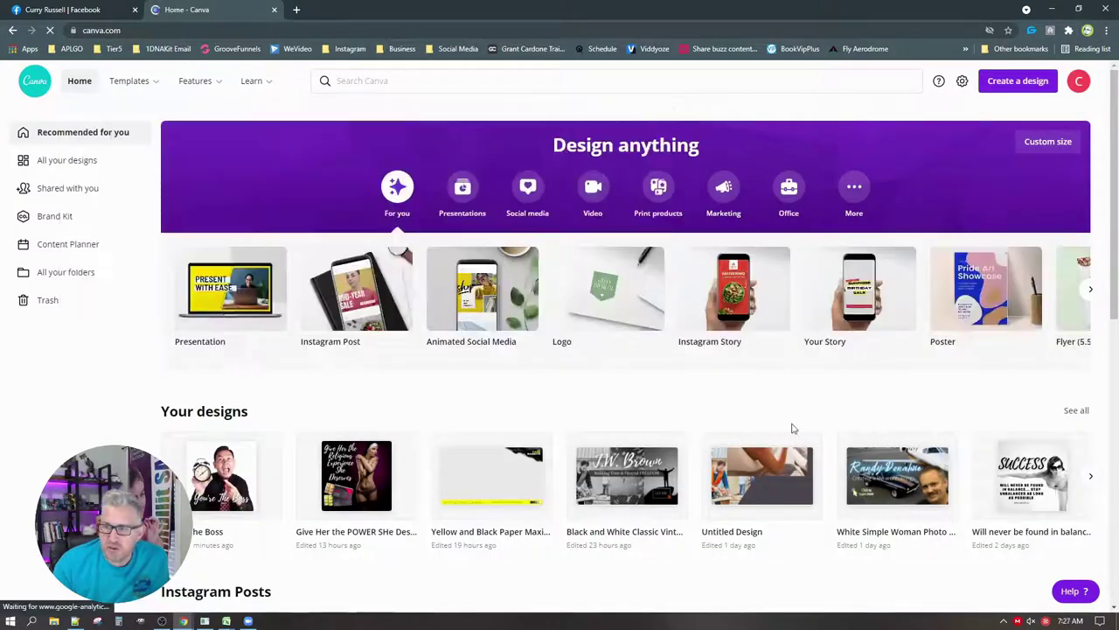
click(874, 476)
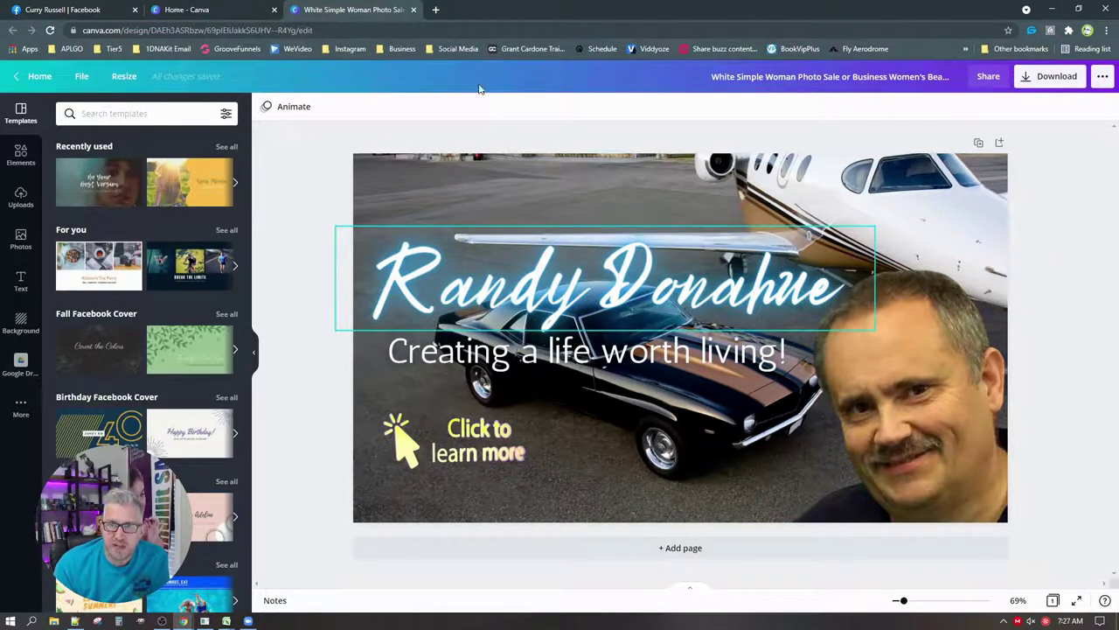
click(98, 16)
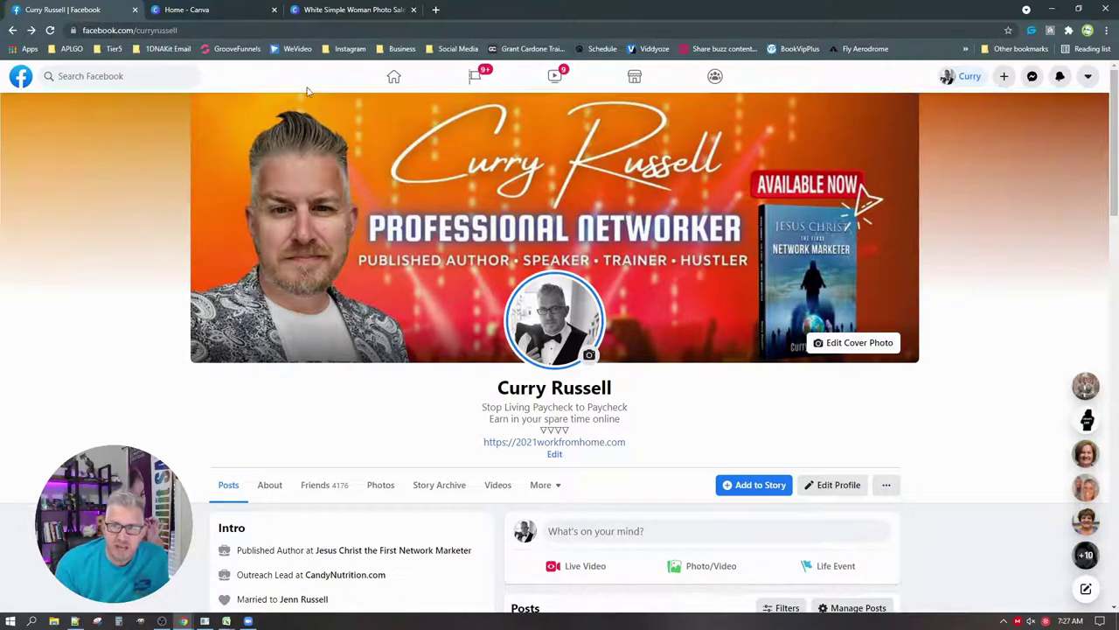
click(316, 10)
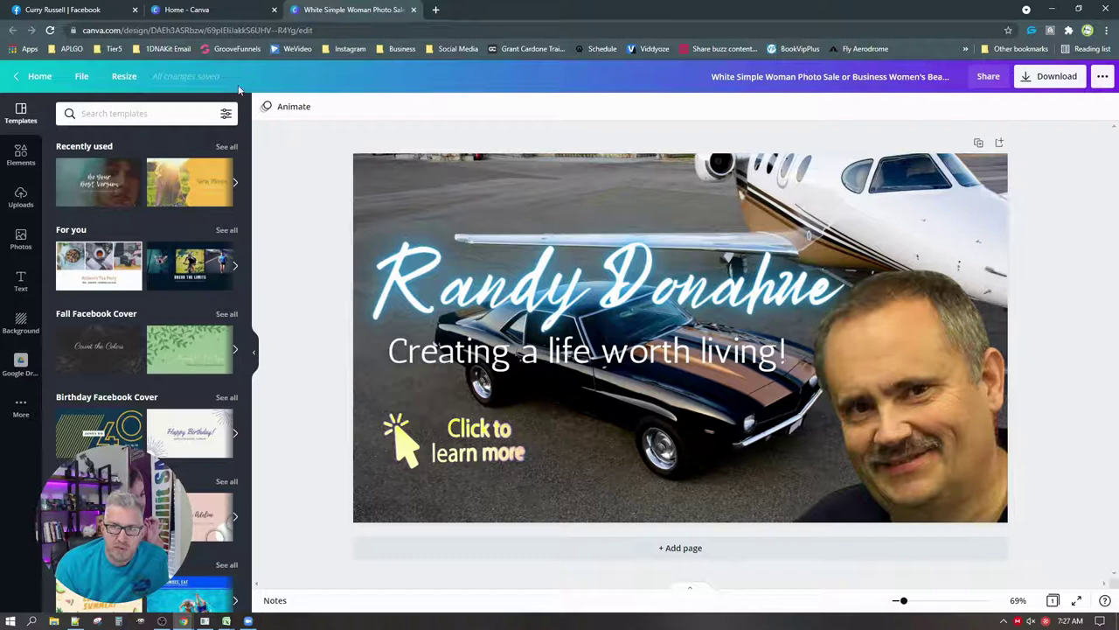
click(111, 14)
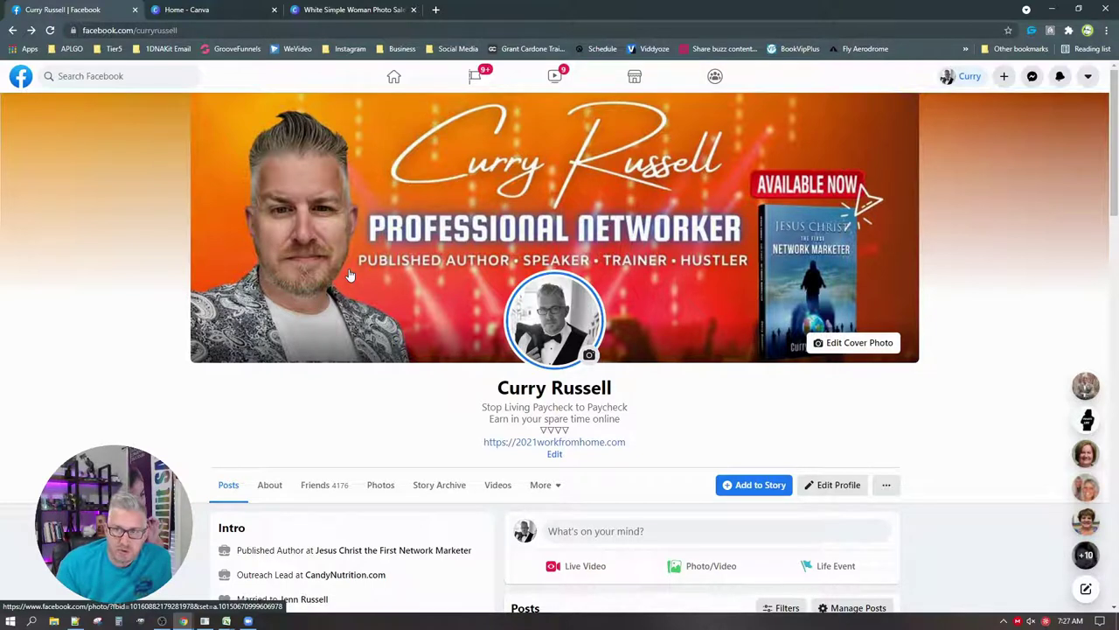
Step: View the profile's cover photo and profile picture full size to examine the descriptions and links attached to them
click(504, 272)
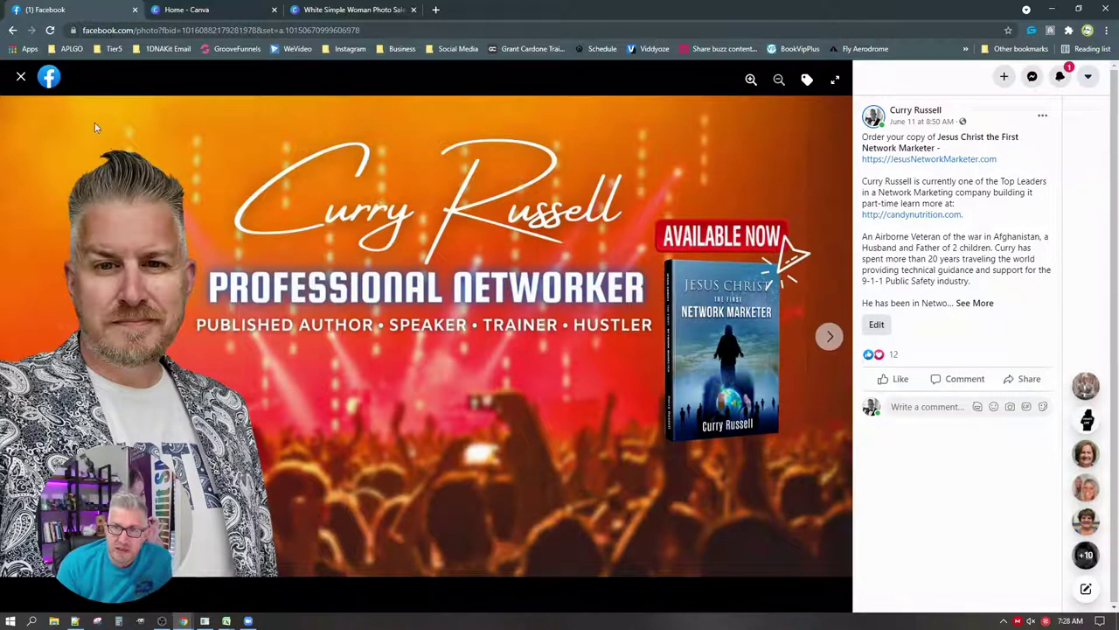
click(21, 77)
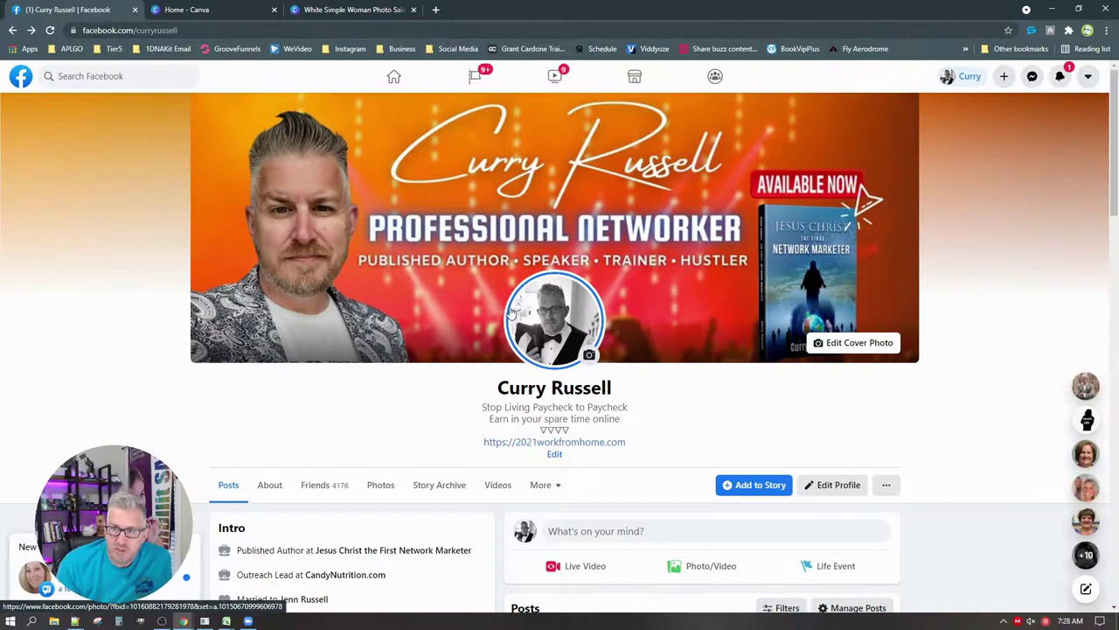
click(511, 313)
click(514, 413)
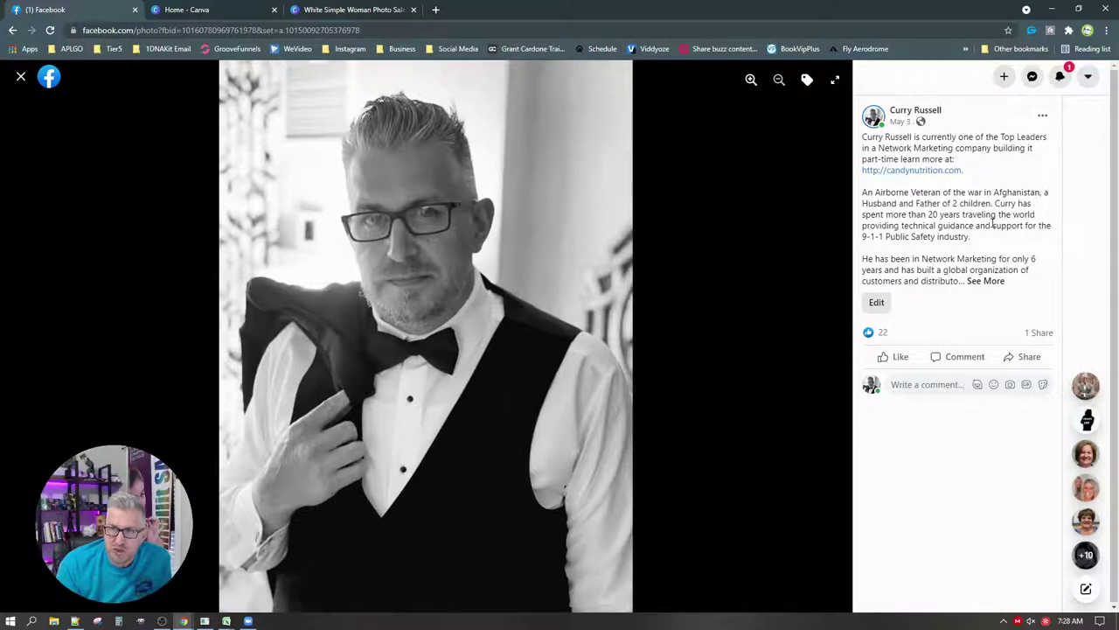
click(22, 78)
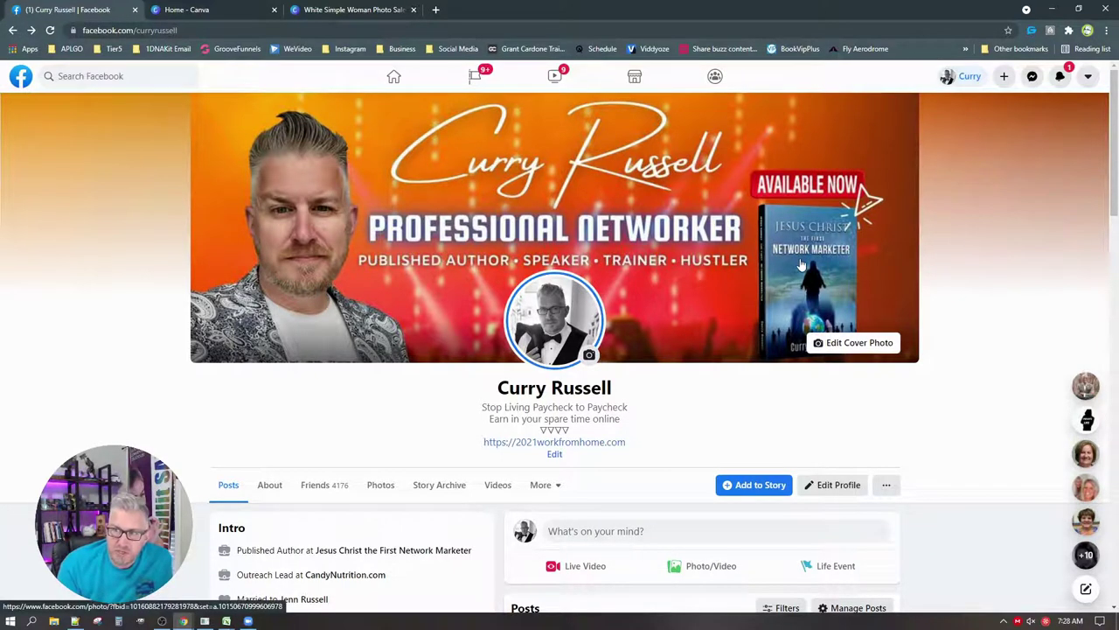
click(800, 263)
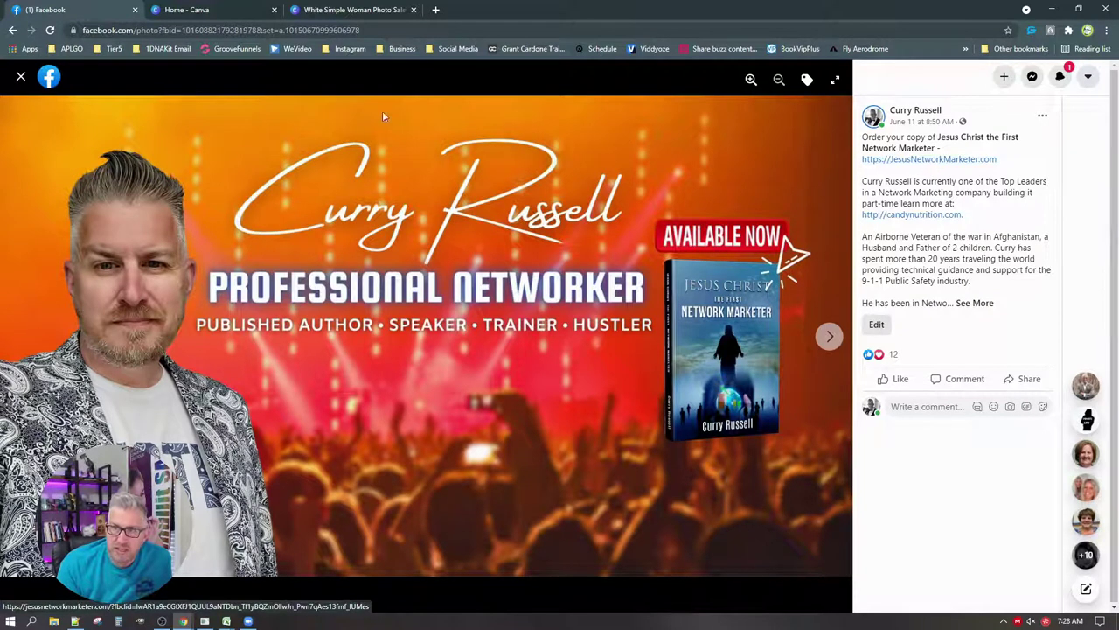
click(19, 78)
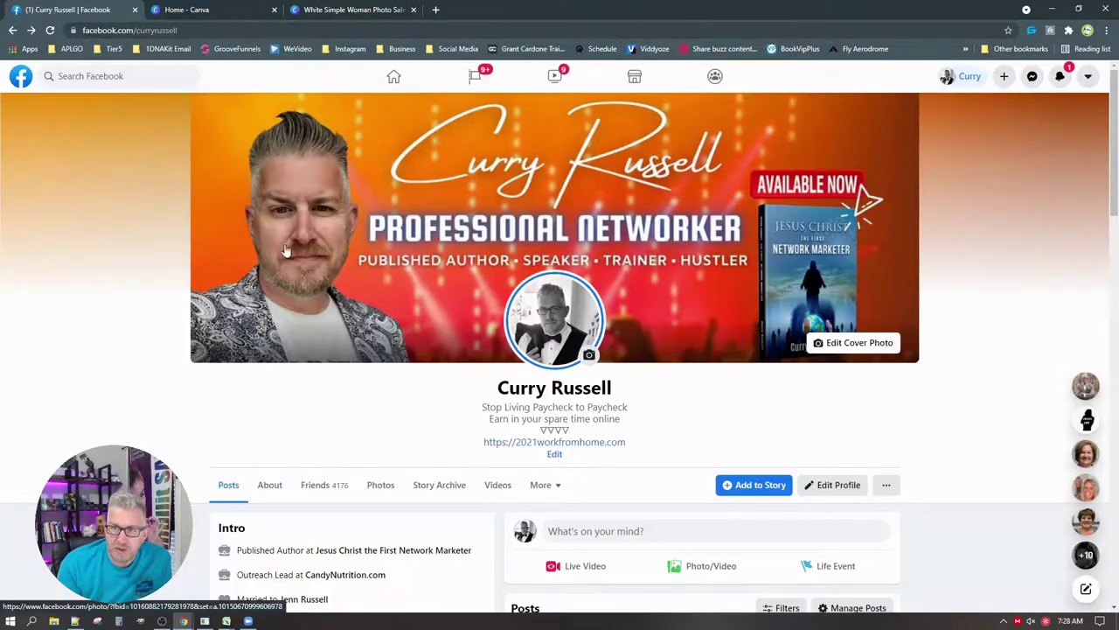
Step: Examine the call-to-action lines and link in the profile bio, and the details in the Intro section
scroll(379, 301, down, 2)
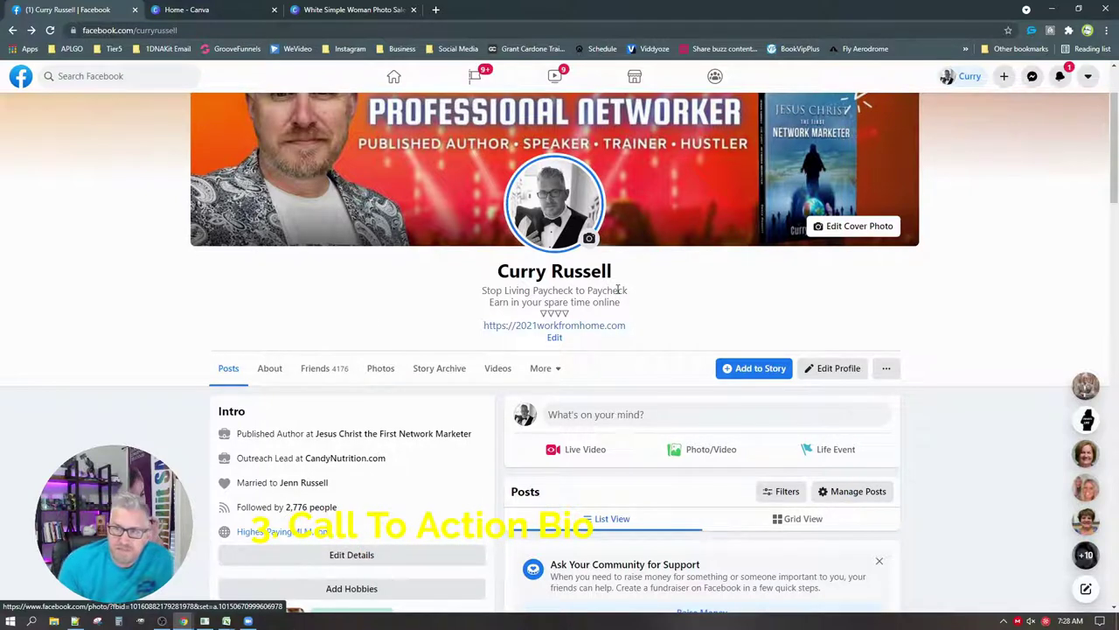
drag(483, 290, 626, 304)
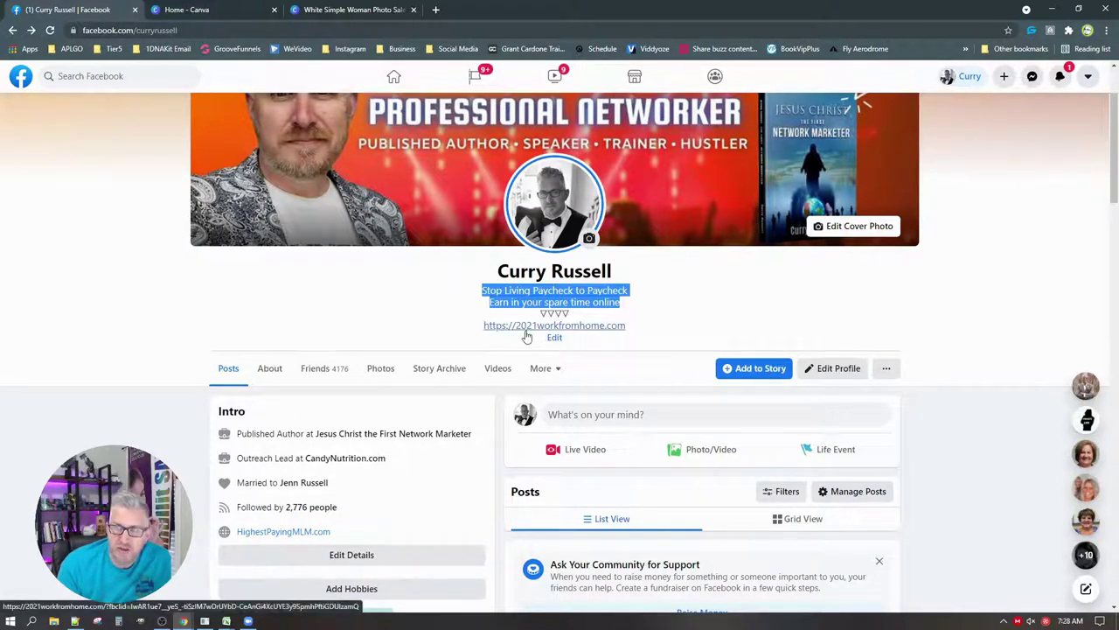
click(495, 297)
drag(483, 293, 620, 303)
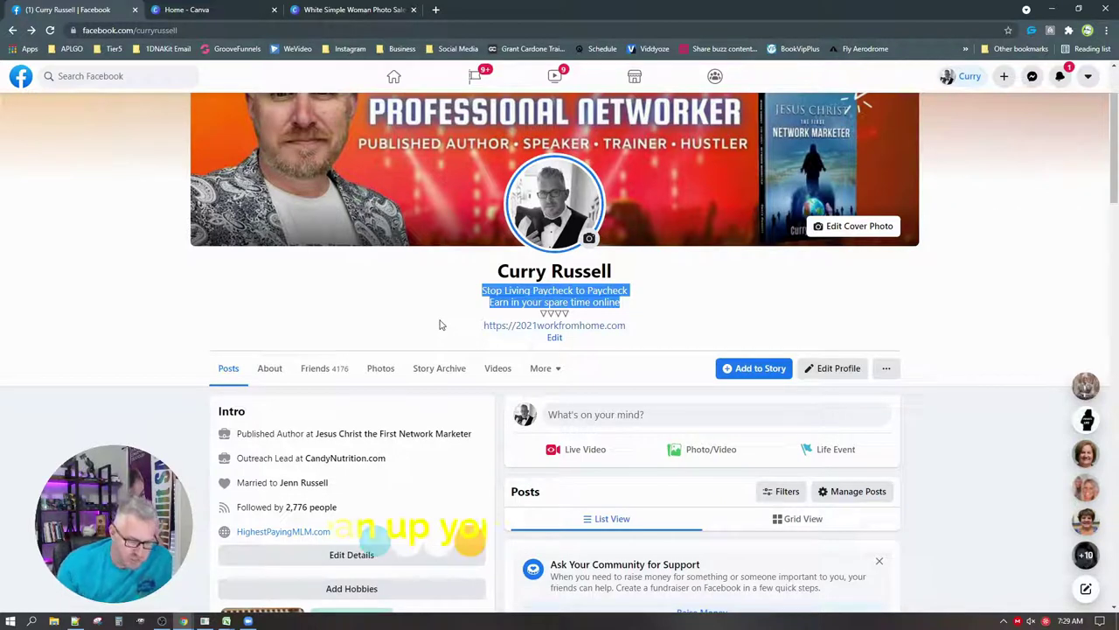
click(131, 366)
scroll(160, 354, down, 2)
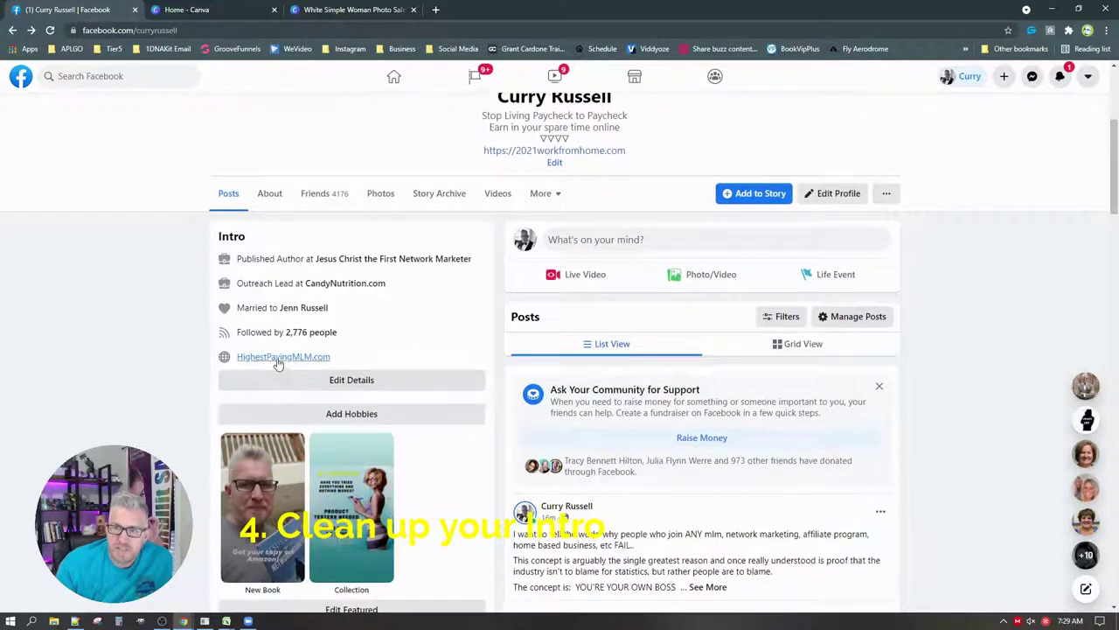
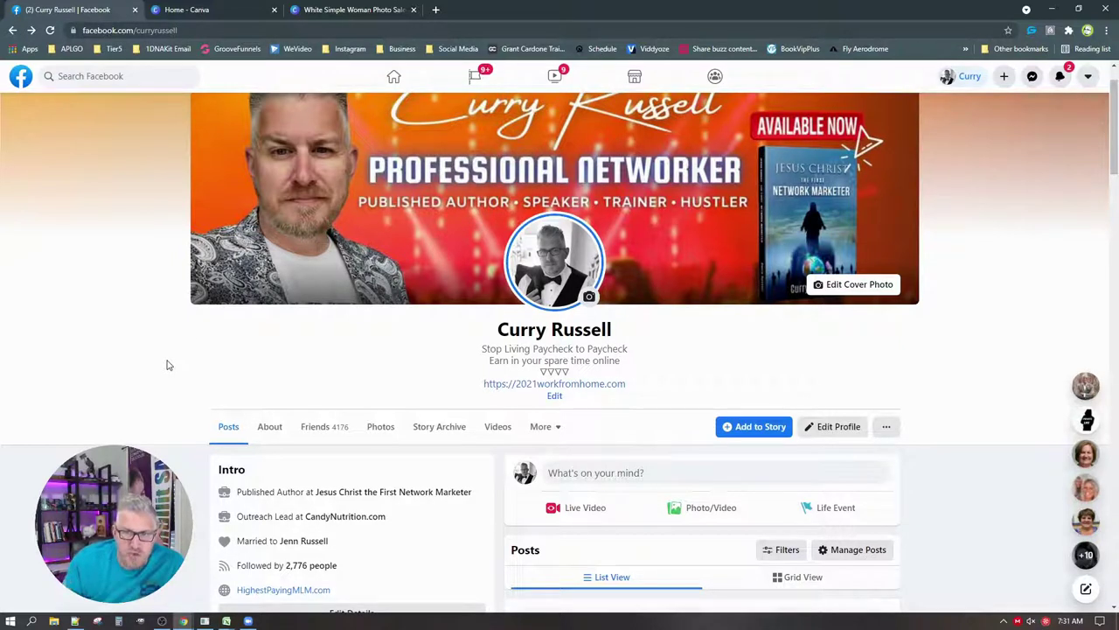
Step: Open the Mom's Direct Sales group from the recent Facebook searches and look through its members list
click(90, 77)
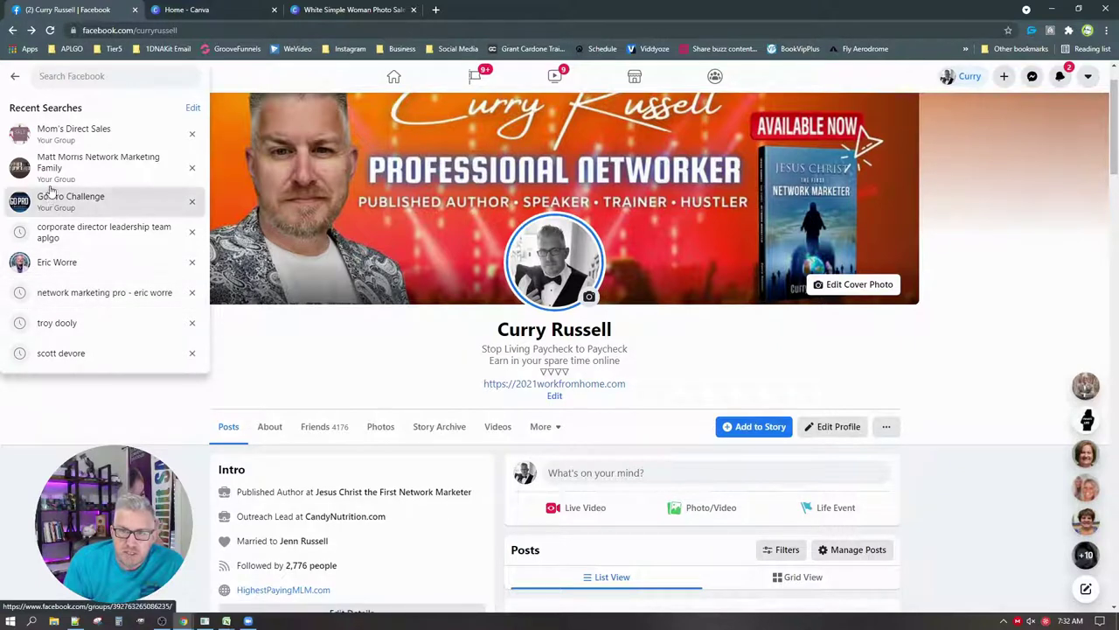
click(53, 136)
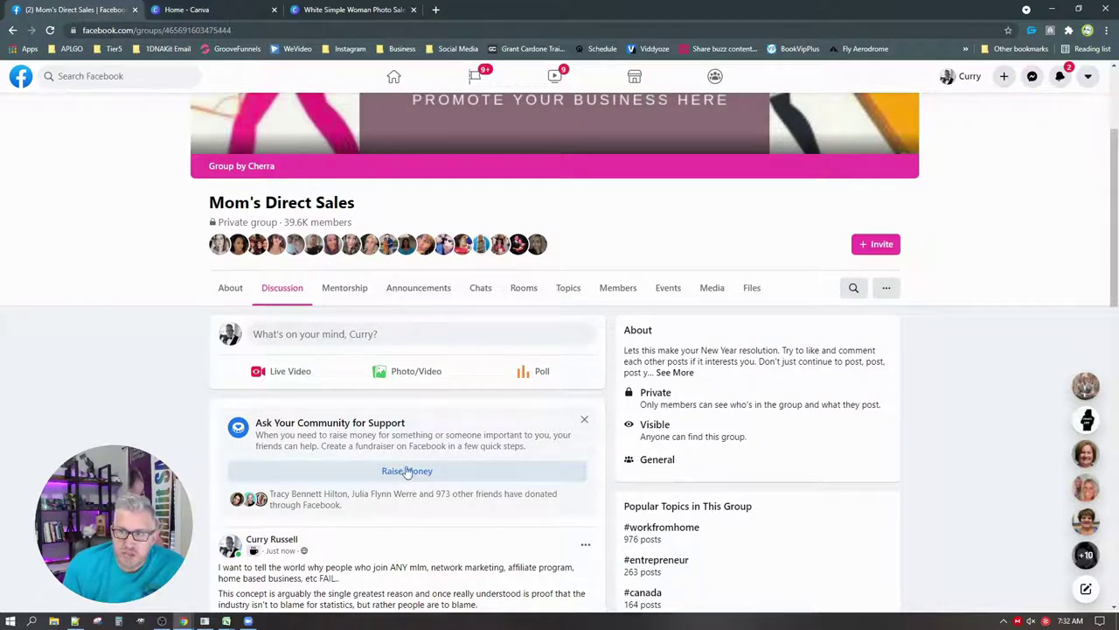
click(605, 296)
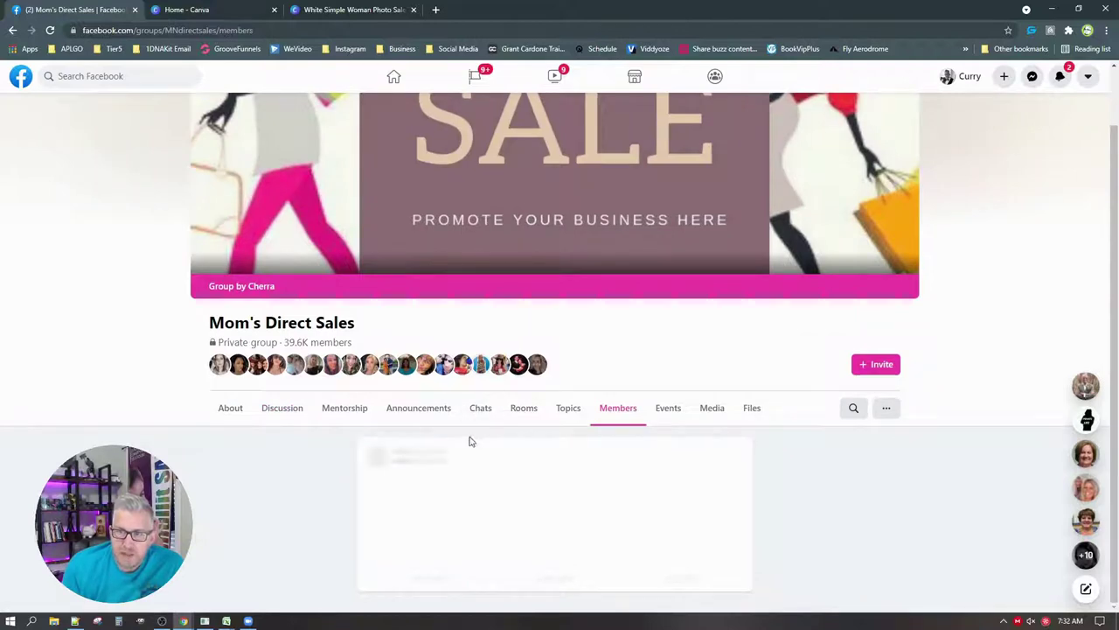
scroll(338, 483, down, 3)
scroll(337, 483, down, 5)
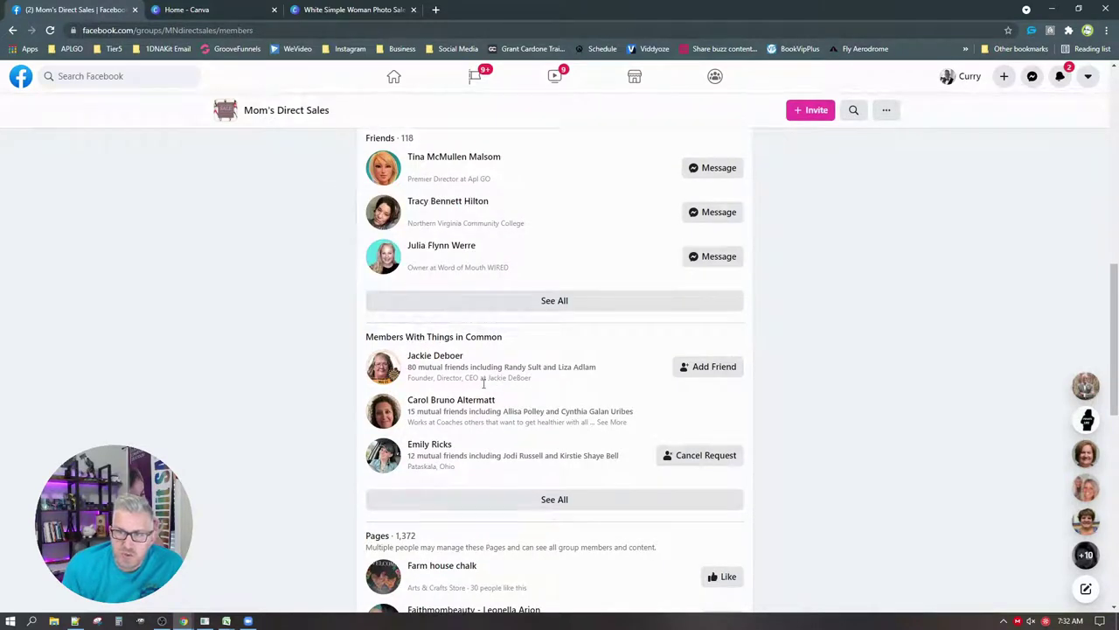
Step: Open the full list of members with things in common in the Mom's Direct Sales group and look through the potential contacts
scroll(516, 420, down, 1)
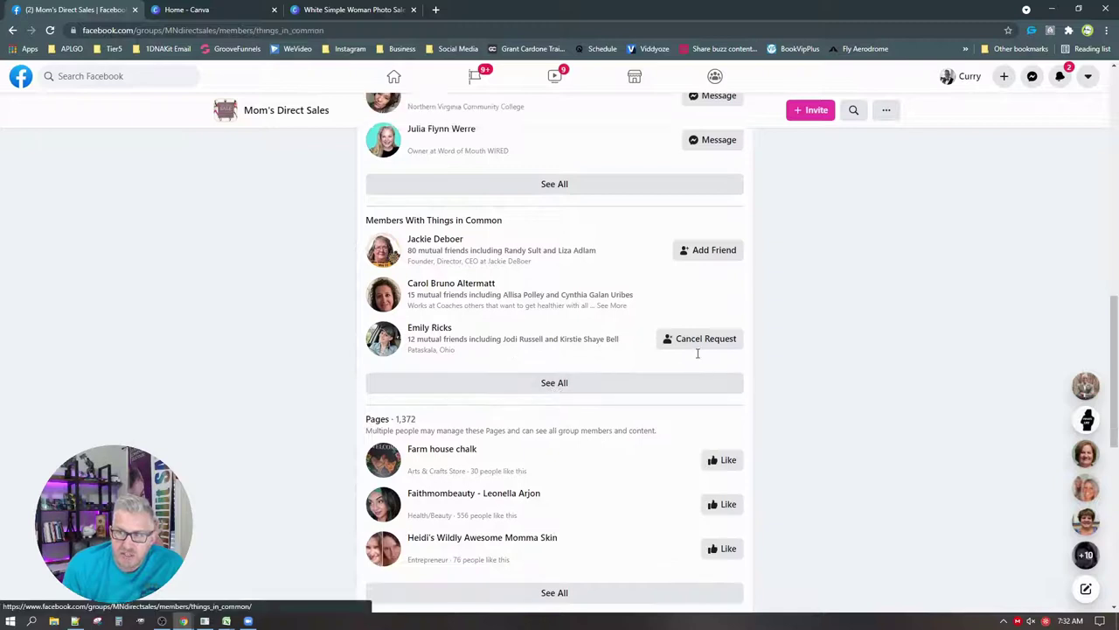
click(697, 382)
scroll(687, 418, down, 5)
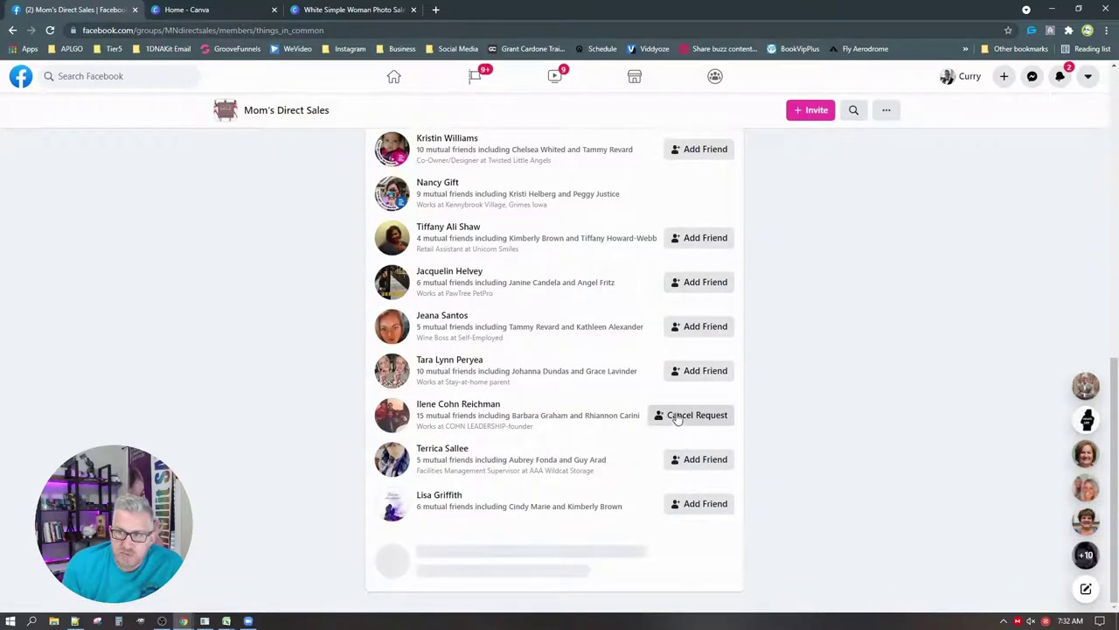
scroll(705, 257, down, 2)
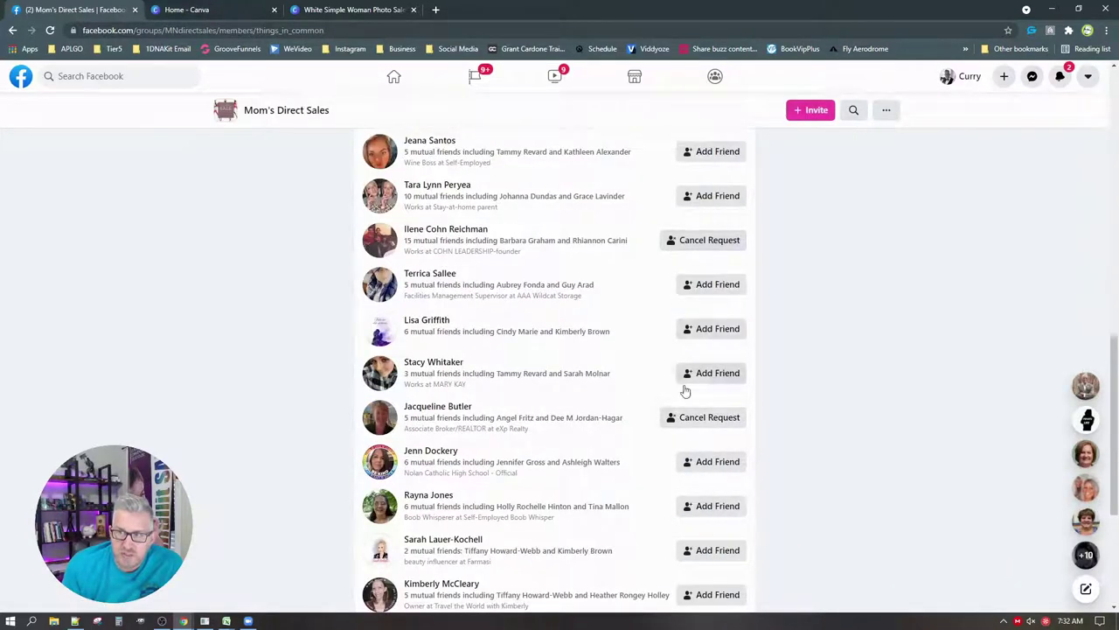
scroll(667, 443, down, 3)
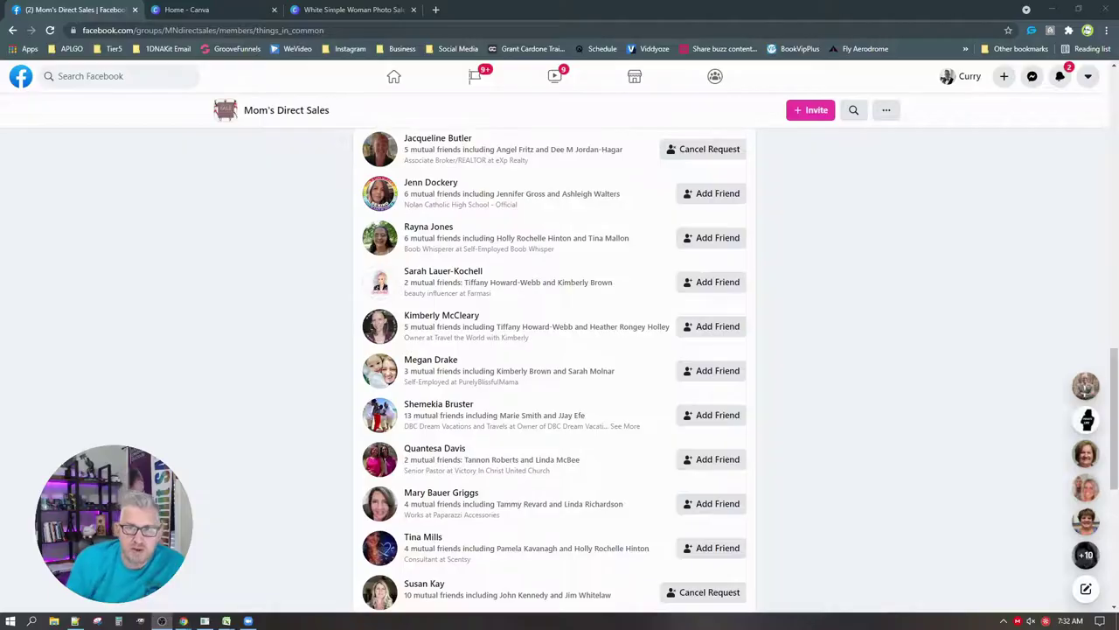
Step: Return to the Facebook home page and open the personal profile to view its cover photo and bio
click(26, 79)
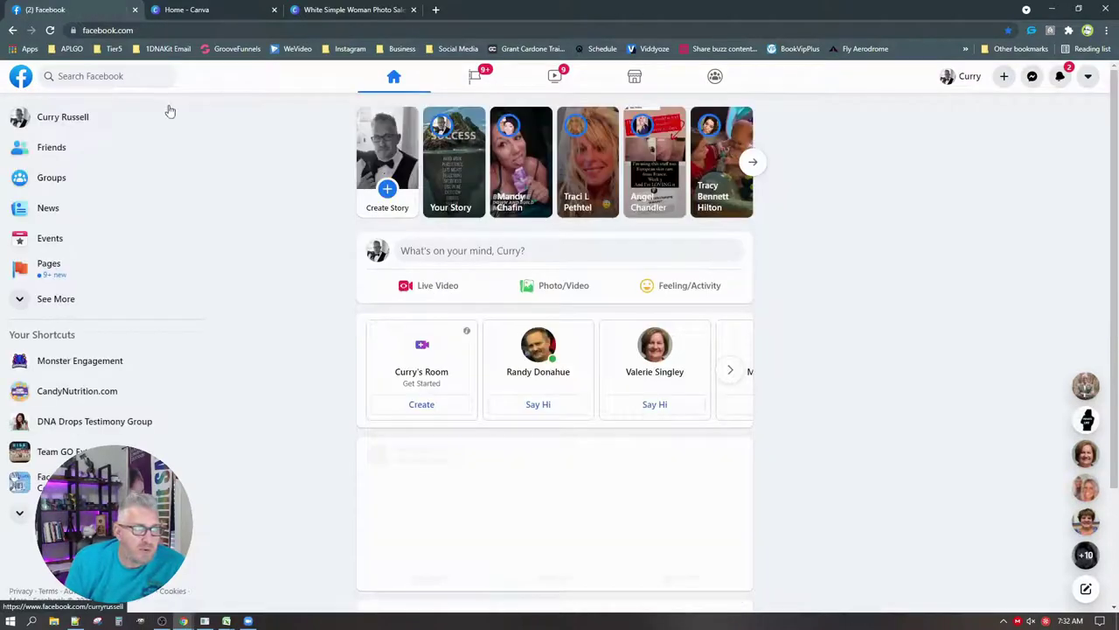
click(40, 121)
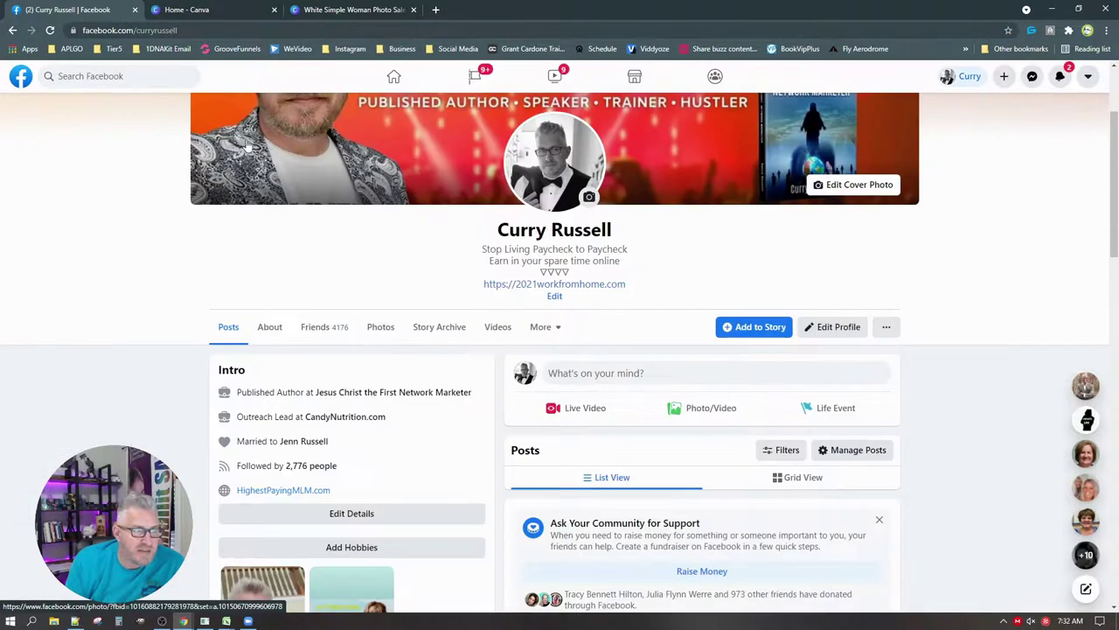
scroll(442, 245, up, 2)
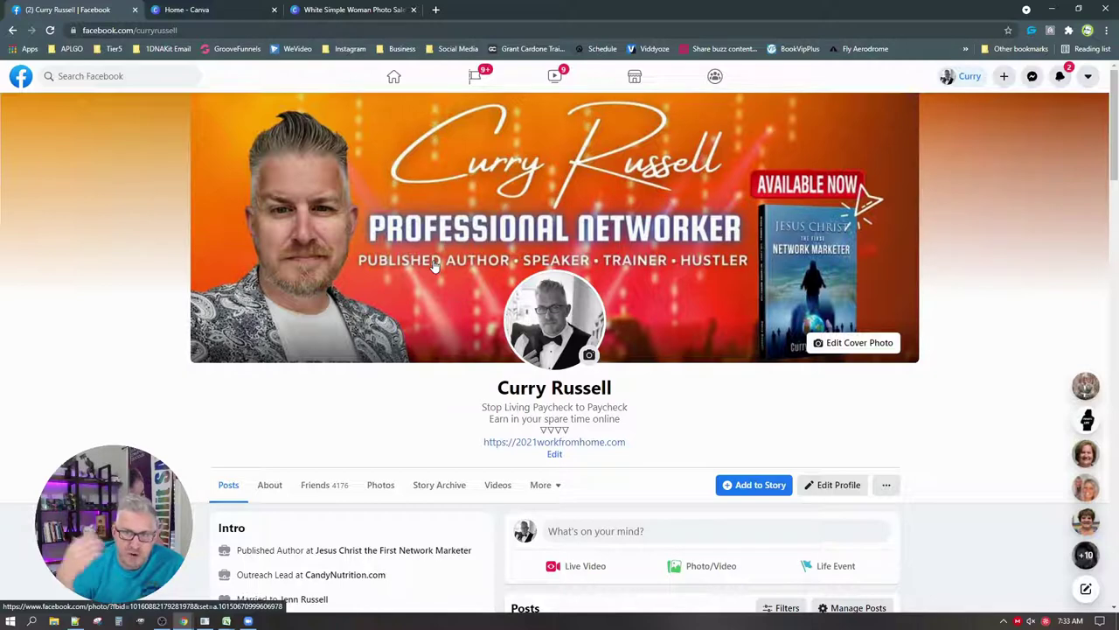
Step: Examine the profile's recent timeline posts, including the own-boss post, book promotion, live video and blood sugar testimony
scroll(707, 347, down, 3)
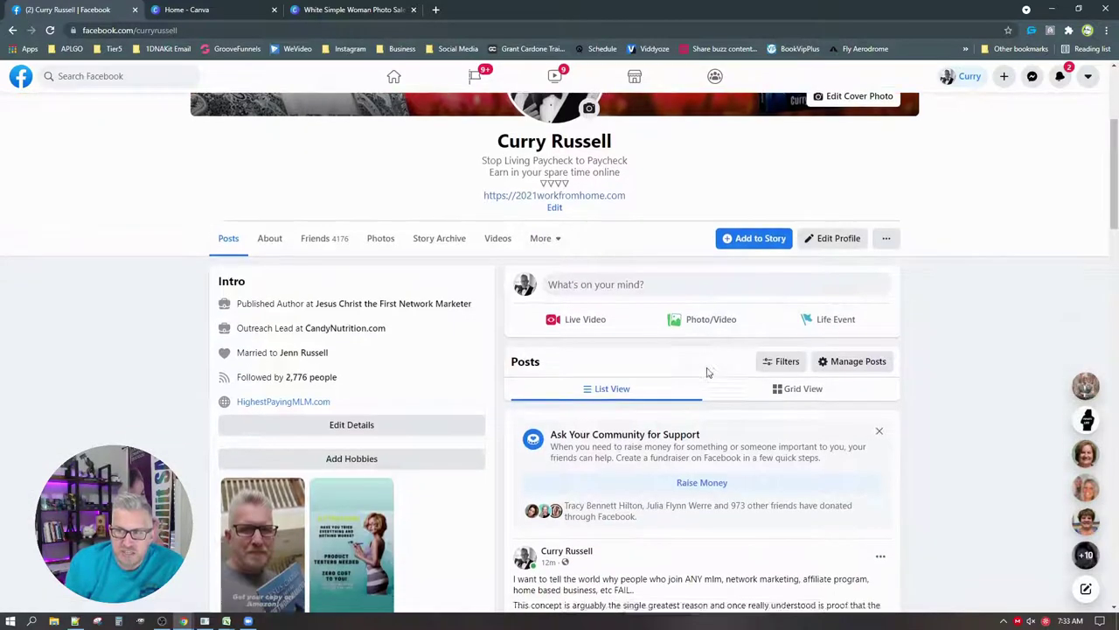
scroll(708, 372, down, 5)
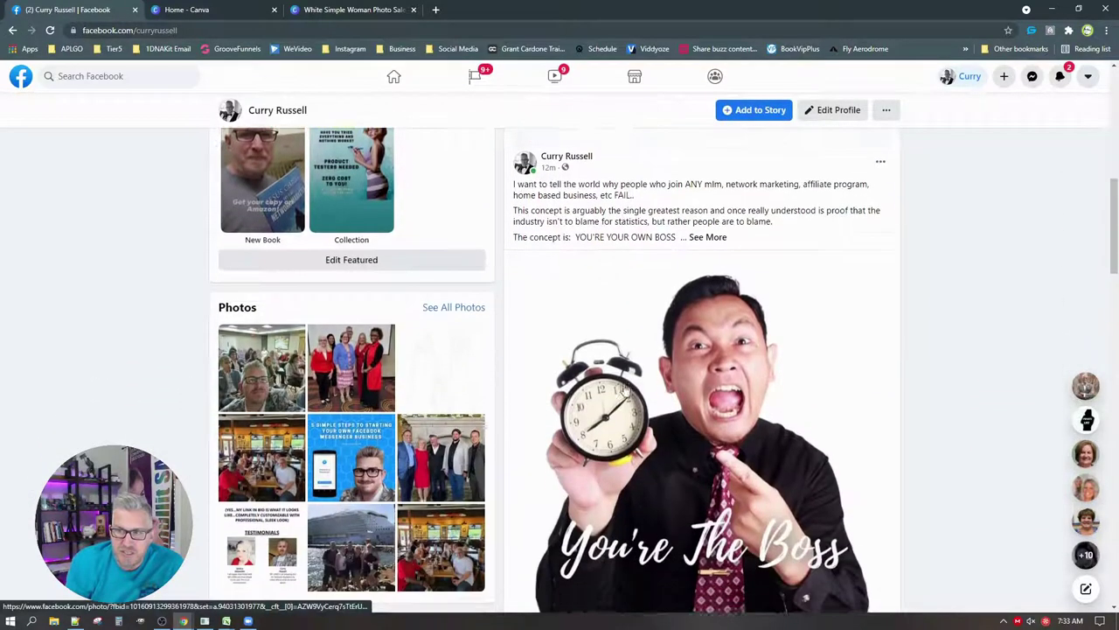
scroll(626, 391, down, 10)
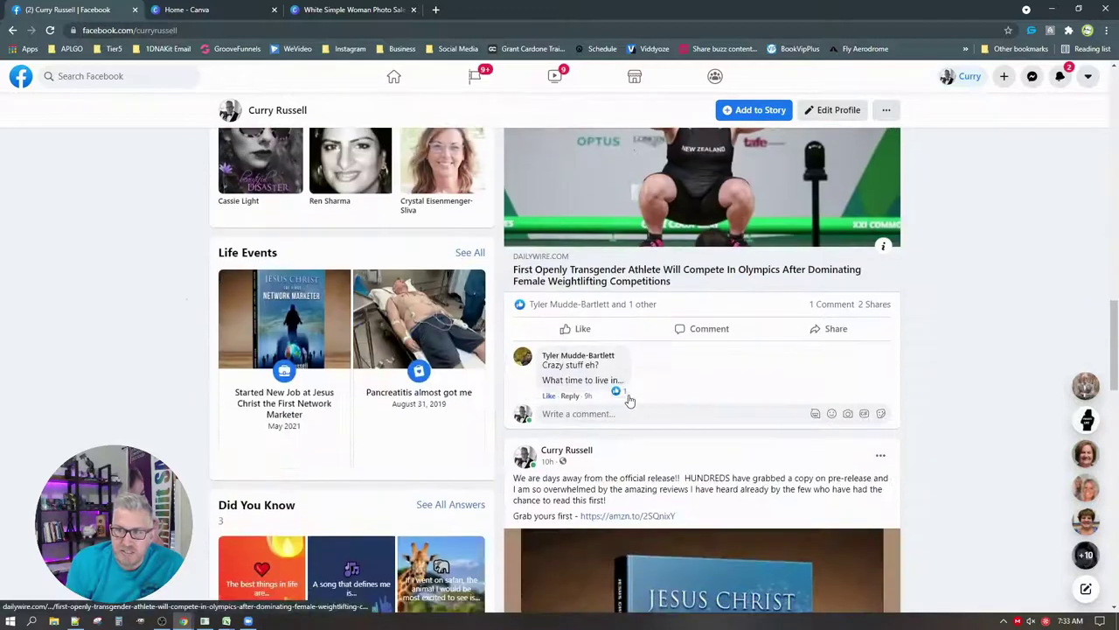
scroll(630, 400, down, 7)
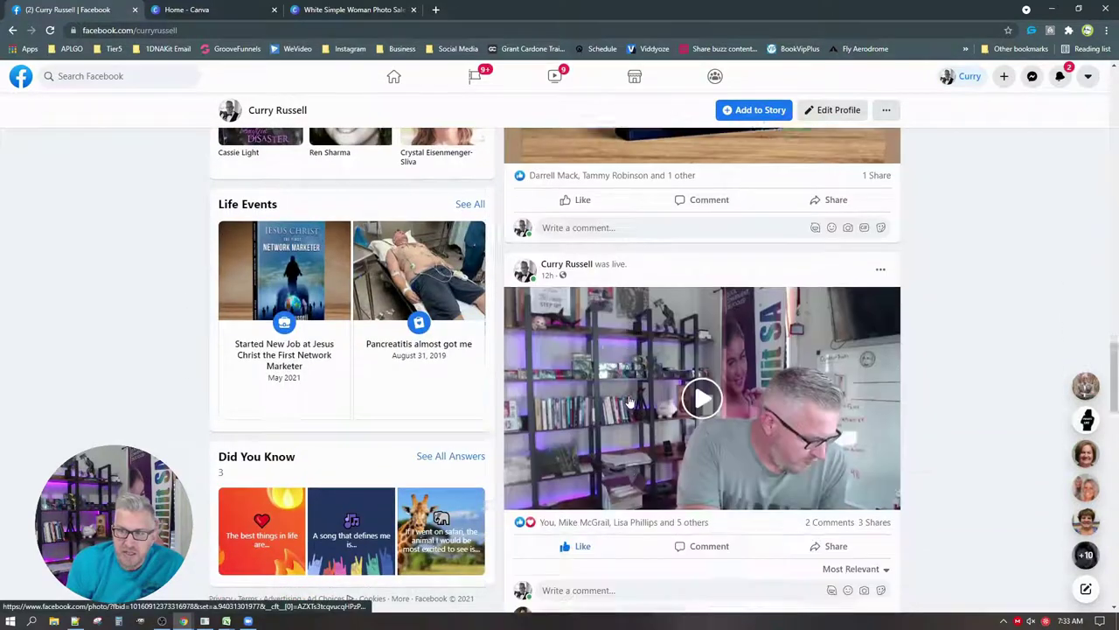
scroll(630, 399, down, 2)
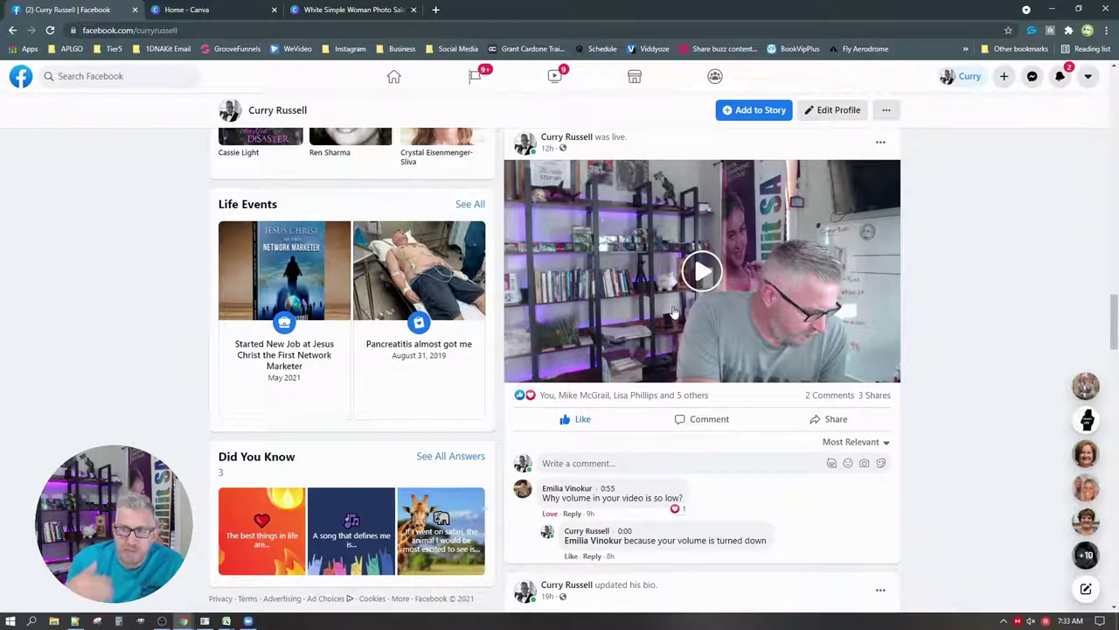
scroll(675, 350, down, 4)
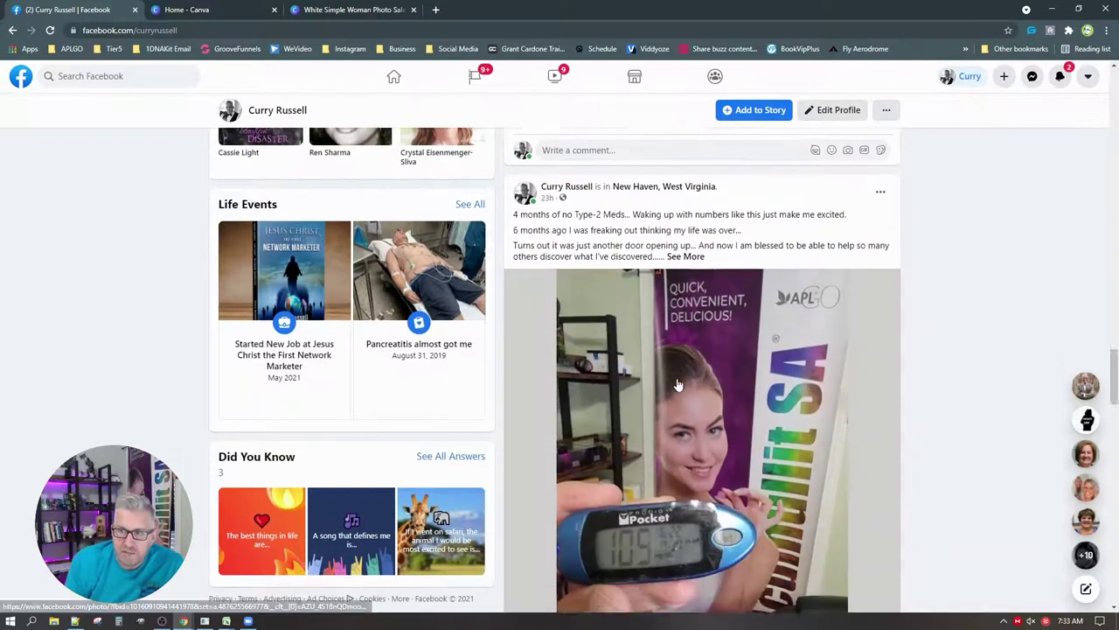
scroll(678, 385, down, 1)
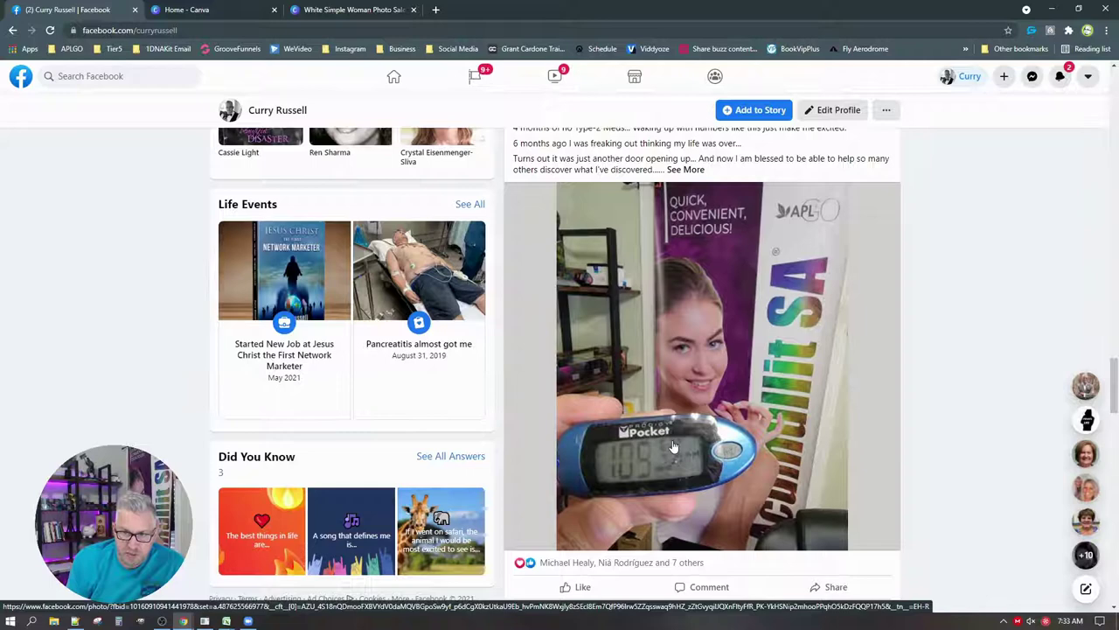
Step: Examine the older market survey, opinion, humor, family and business posts on the timeline, and return to the profile's cover
scroll(673, 446, down, 8)
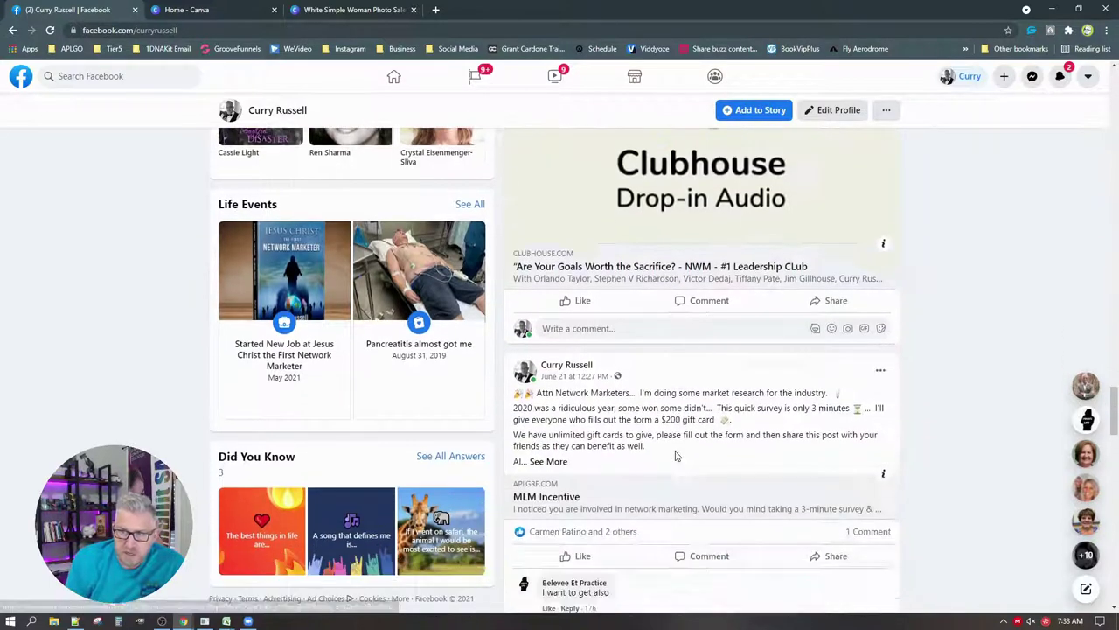
scroll(675, 456, down, 2)
scroll(647, 393, down, 2)
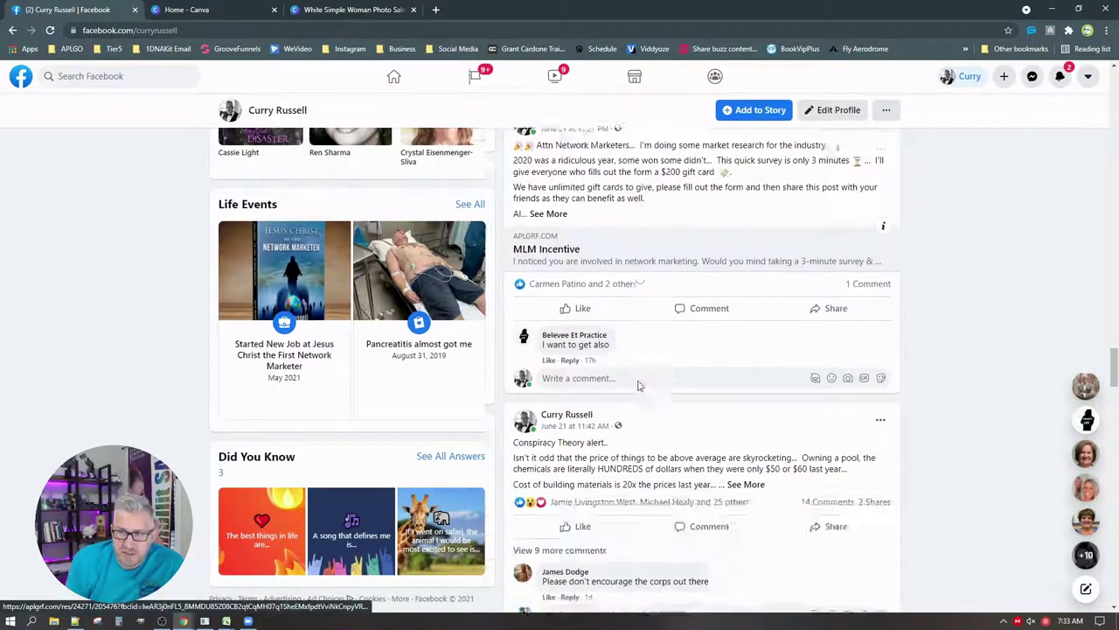
scroll(638, 386, down, 2)
scroll(637, 376, down, 6)
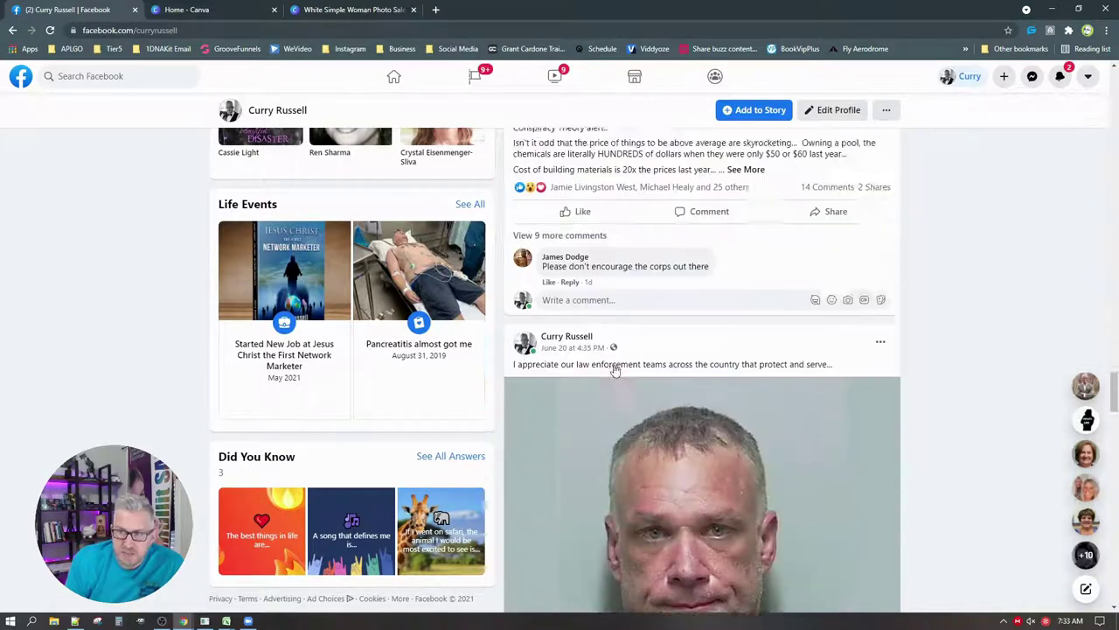
scroll(635, 328, down, 3)
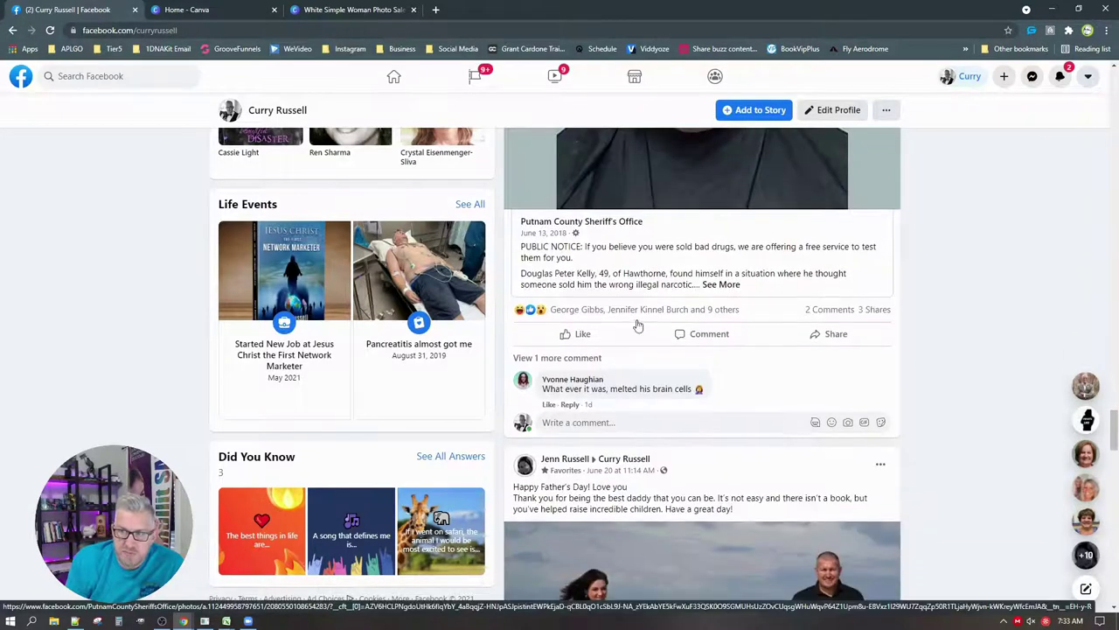
scroll(638, 325, up, 6)
scroll(639, 325, down, 7)
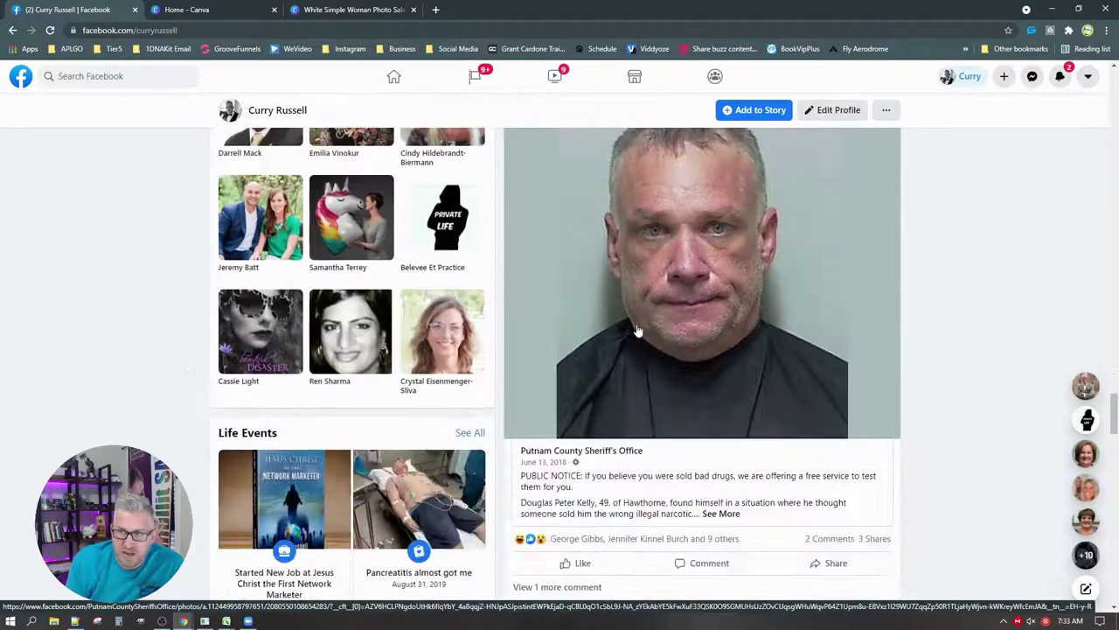
scroll(638, 331, down, 10)
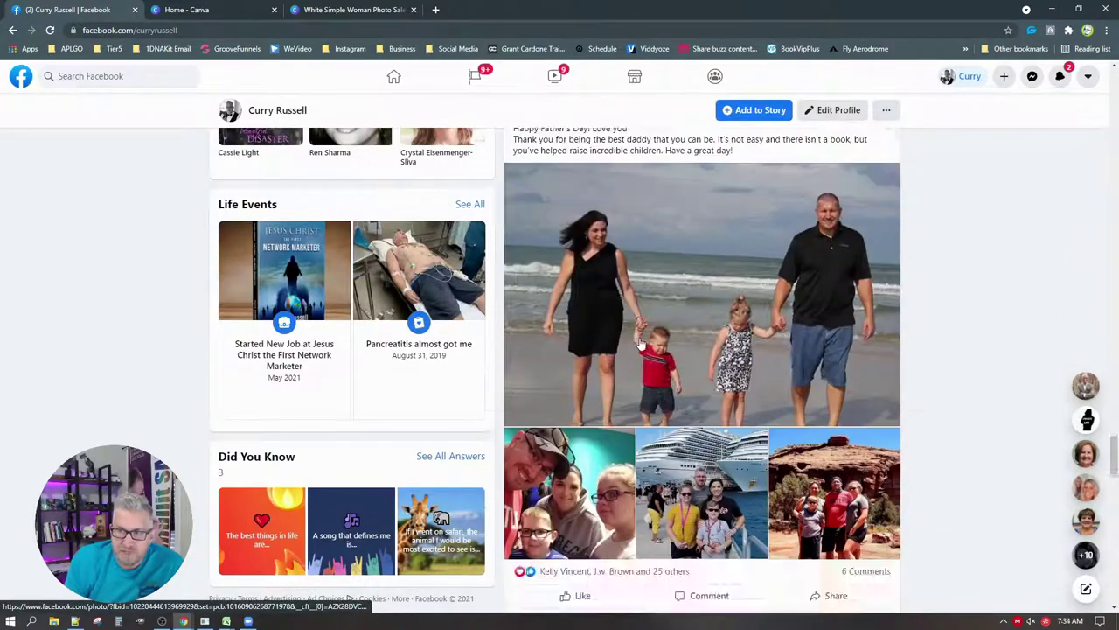
scroll(639, 344, up, 8)
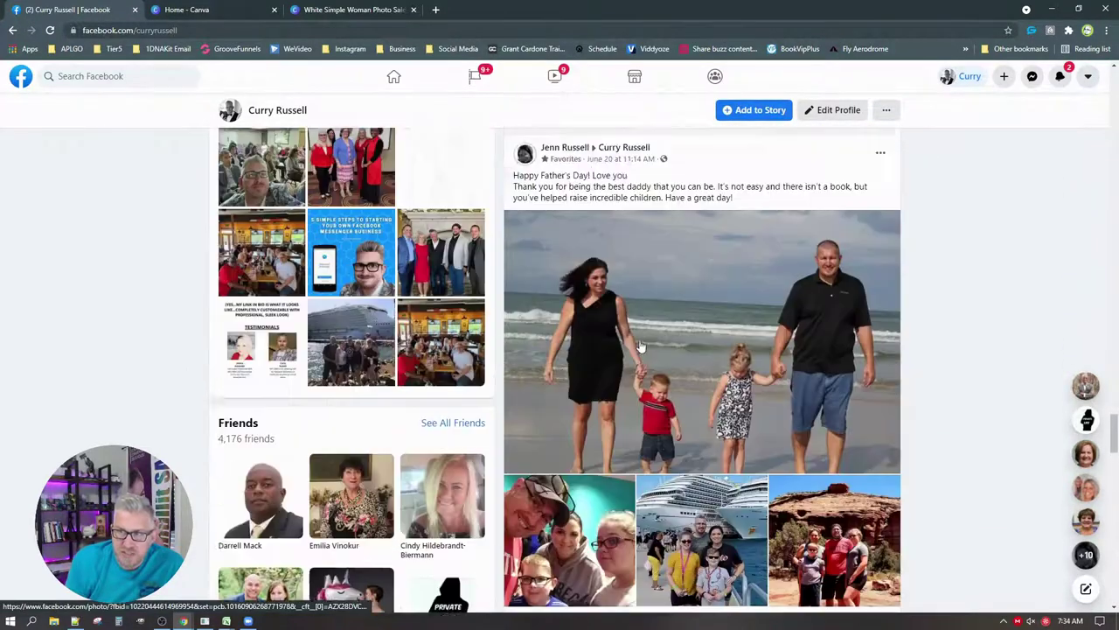
scroll(721, 450, down, 1)
scroll(721, 450, down, 6)
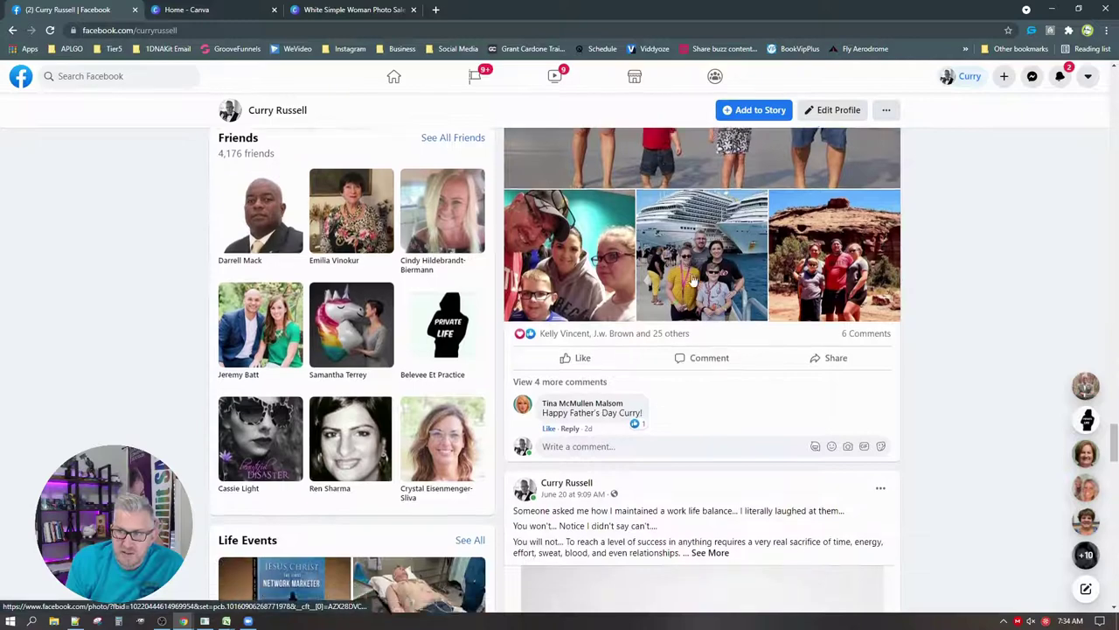
scroll(679, 358, down, 7)
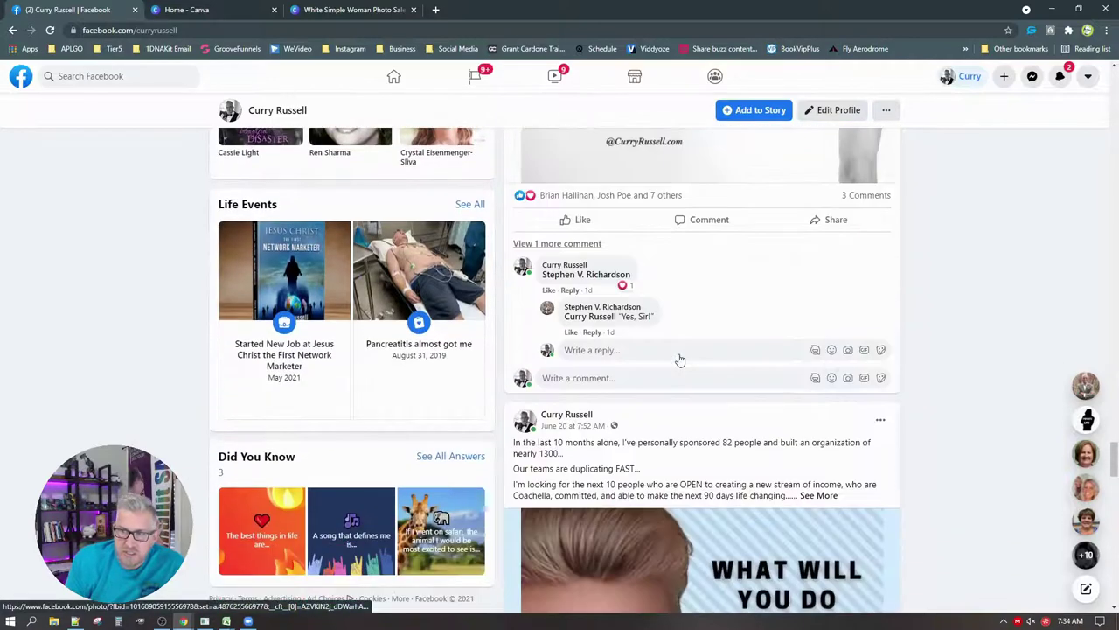
scroll(672, 320, up, 6)
scroll(672, 322, up, 15)
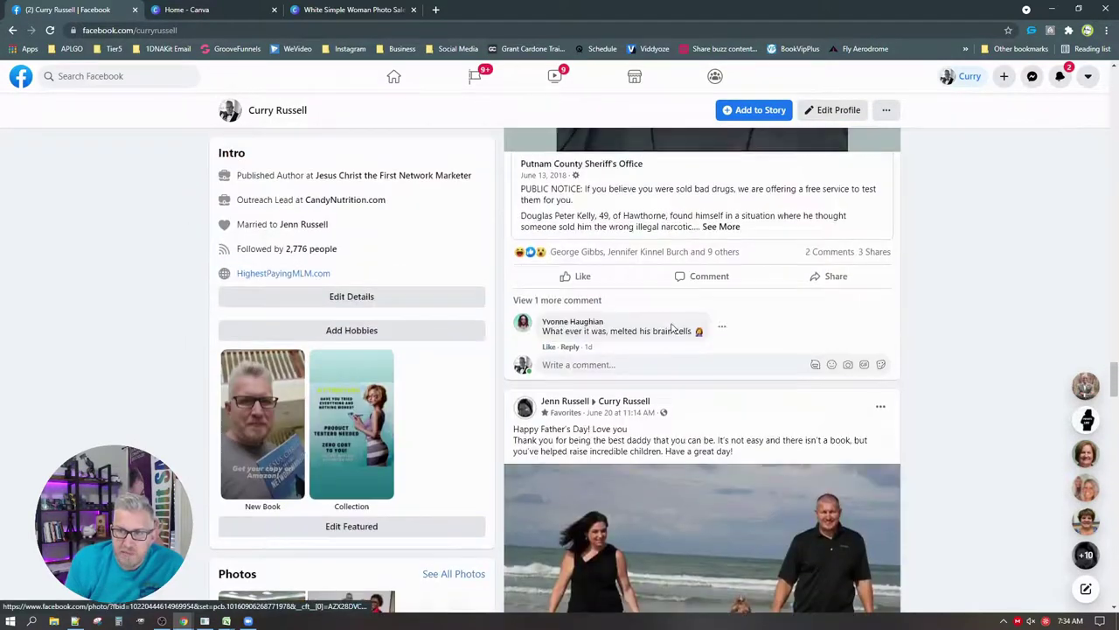
scroll(670, 324, down, 5)
scroll(670, 330, up, 15)
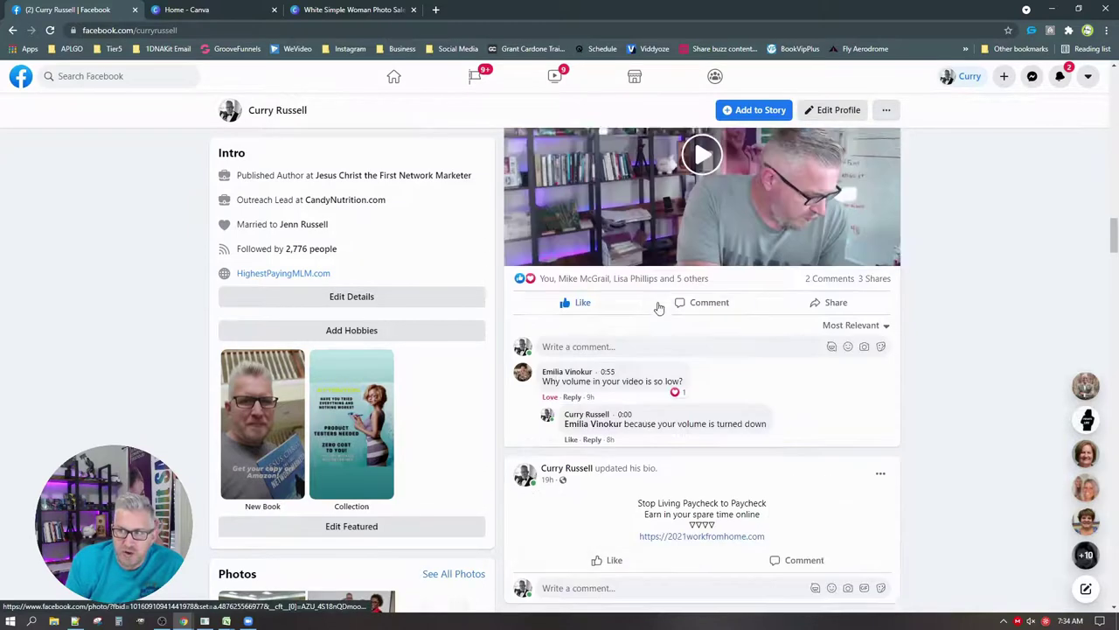
scroll(659, 306, up, 10)
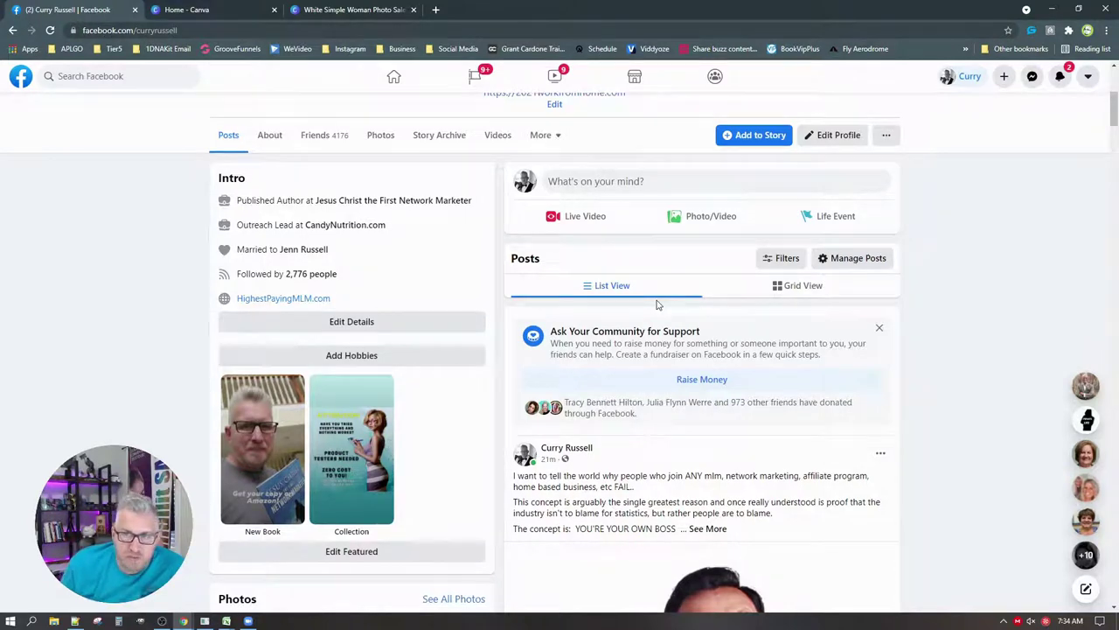
scroll(564, 369, up, 4)
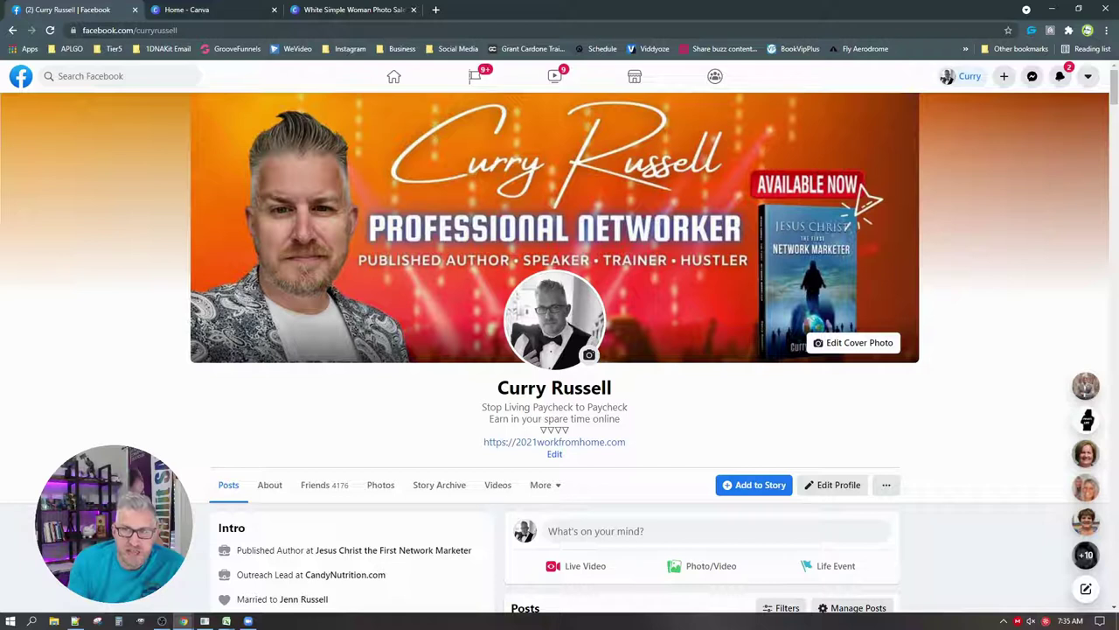
Step: Switch to the Canva cover design with the black car and jet and create a resized copy as a LinkedIn Banner
click(162, 621)
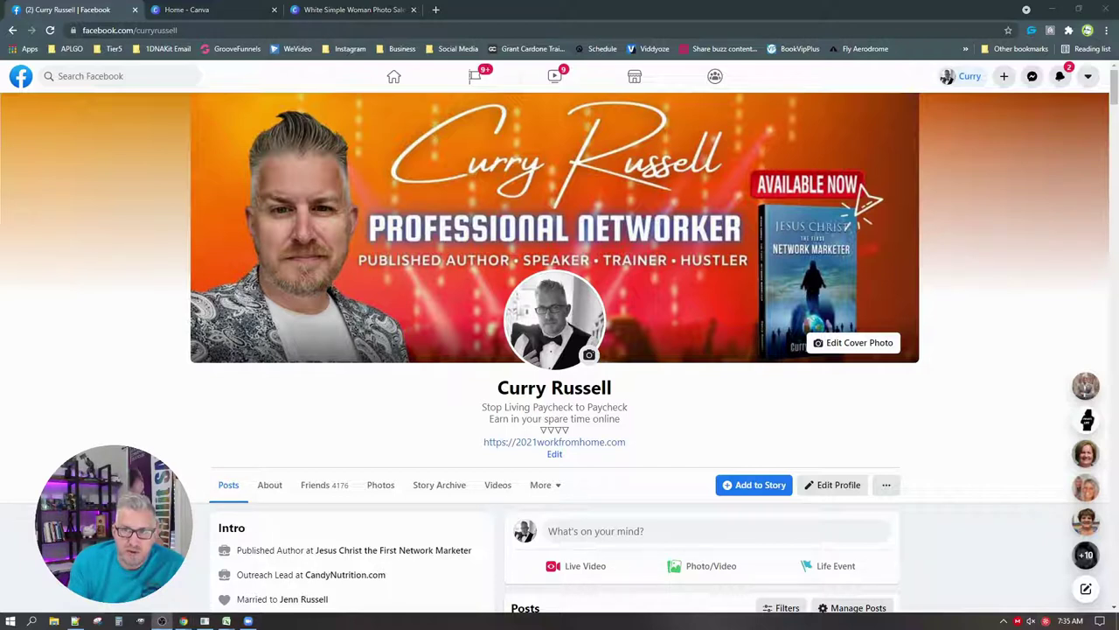
click(367, 10)
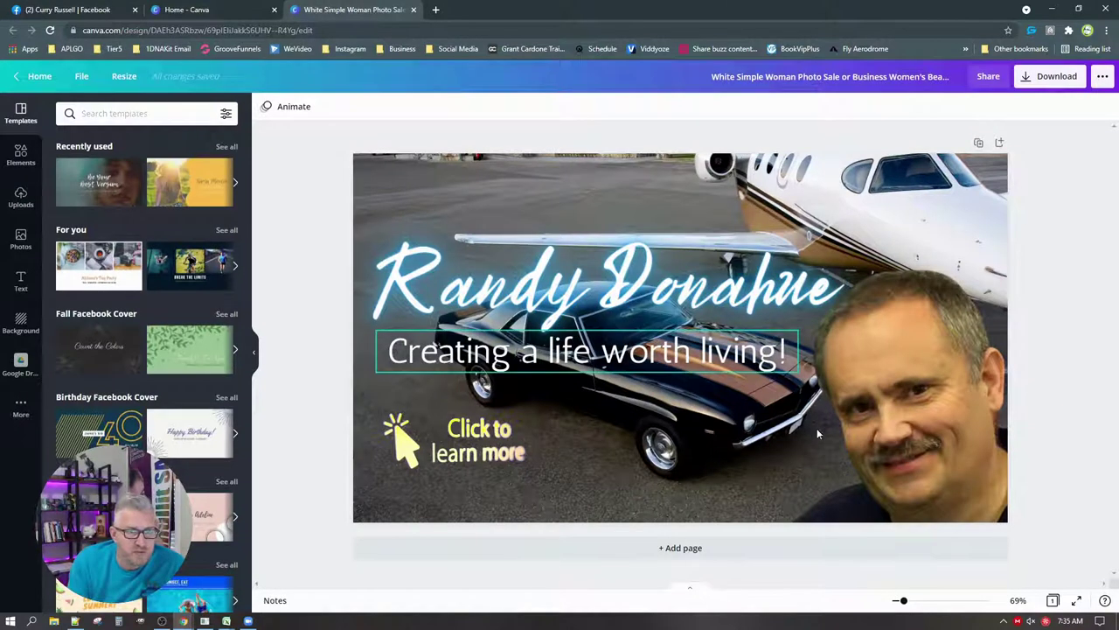
click(118, 76)
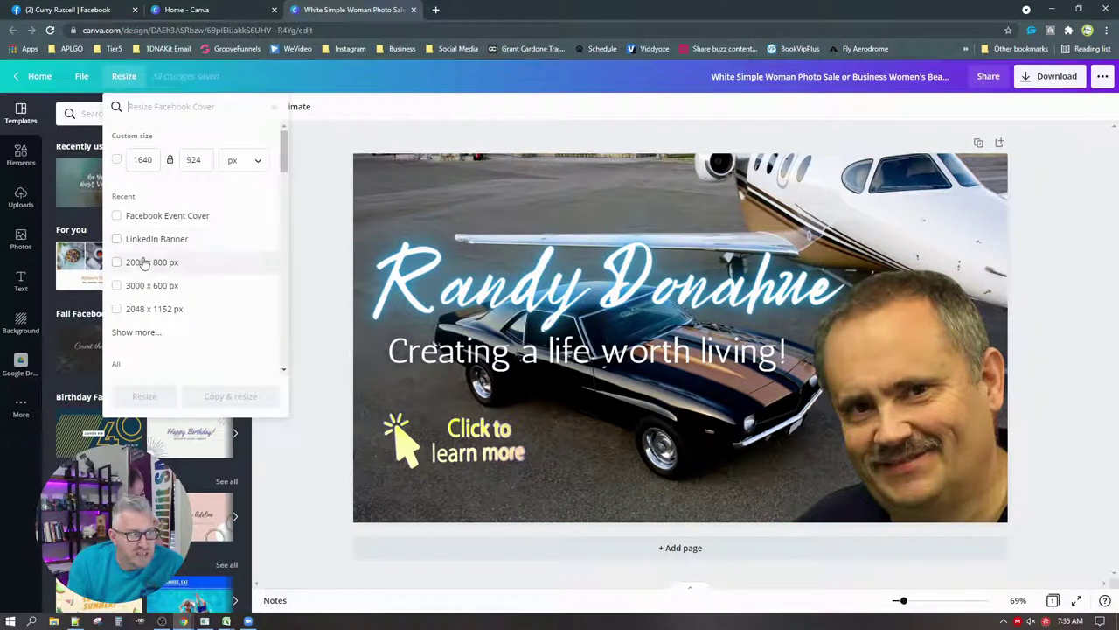
click(117, 241)
click(230, 396)
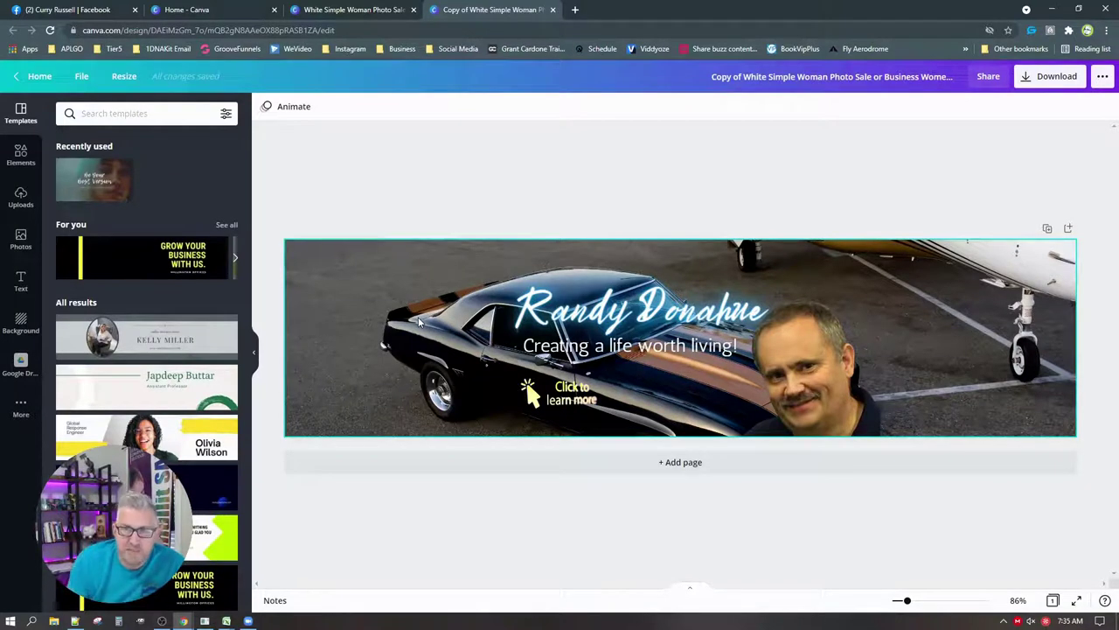
Step: Open the personal LinkedIn profile in a new browser tab and compare its banner with the Facebook cover photo
click(574, 10)
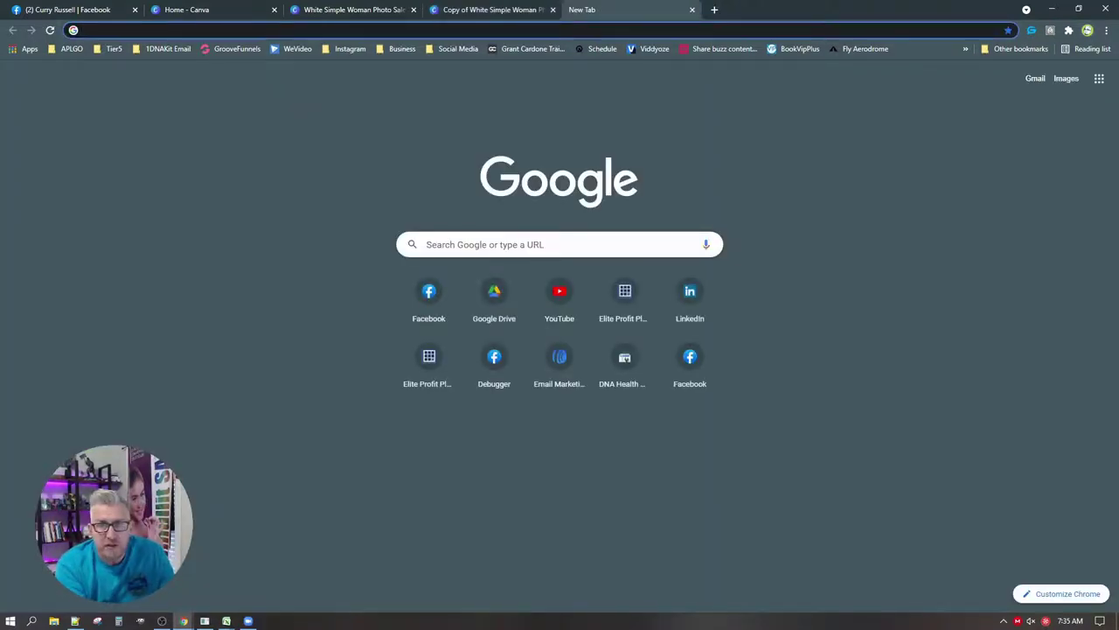
text(linkedin.com/c)
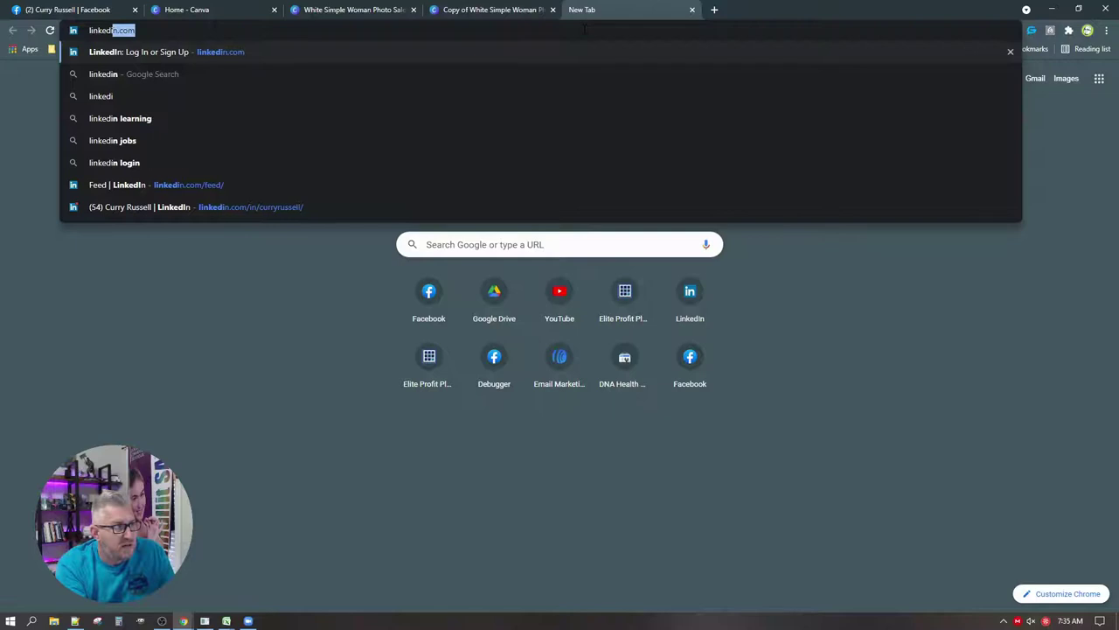
key(BackSpace)
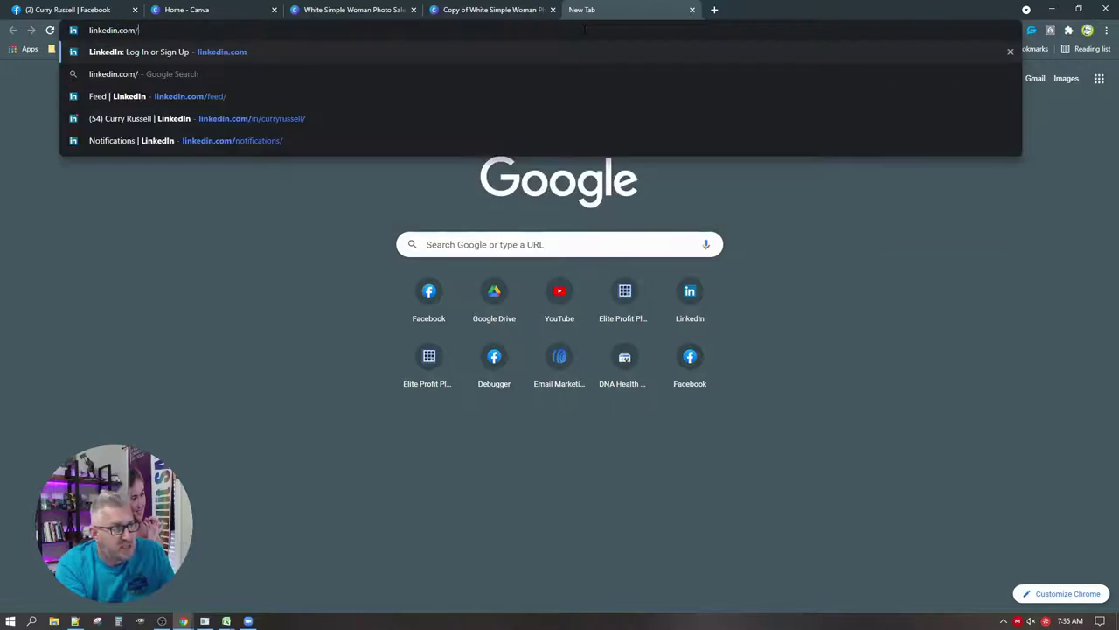
text(in/curryrussell)
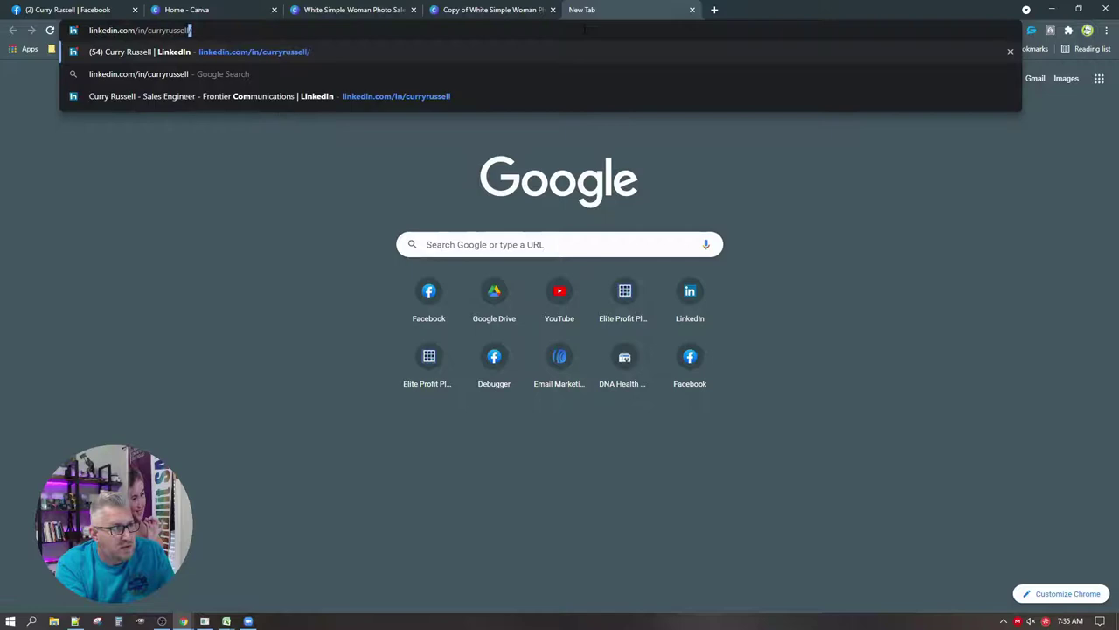
key(Return)
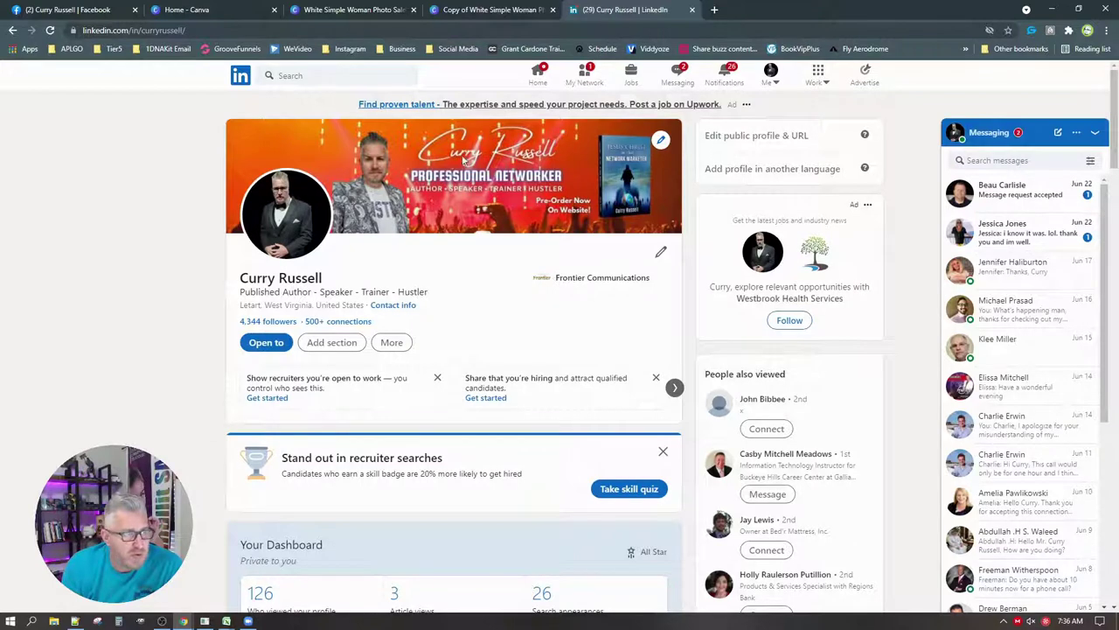
click(94, 15)
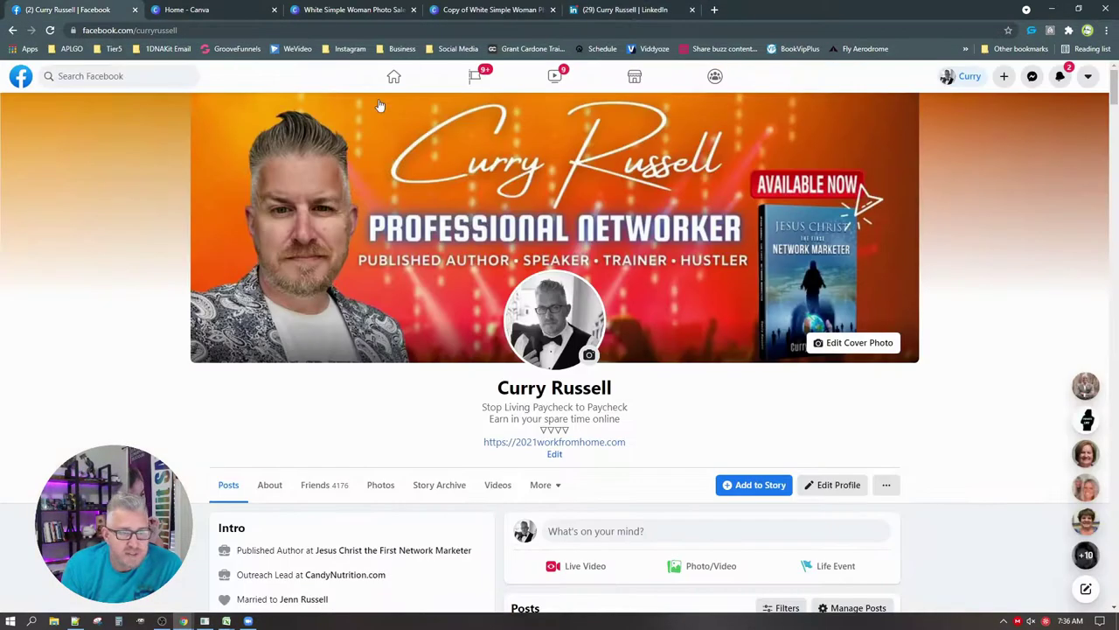
click(652, 10)
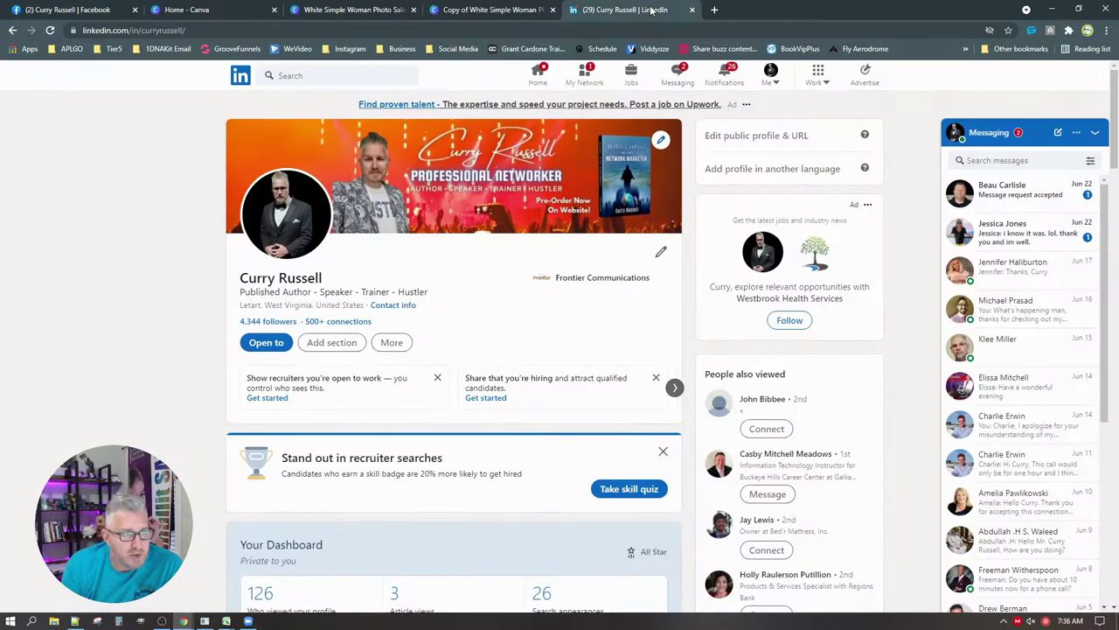
Step: Open the personal YouTube channel page in another new browser tab to view its banner
click(715, 10)
text(you)
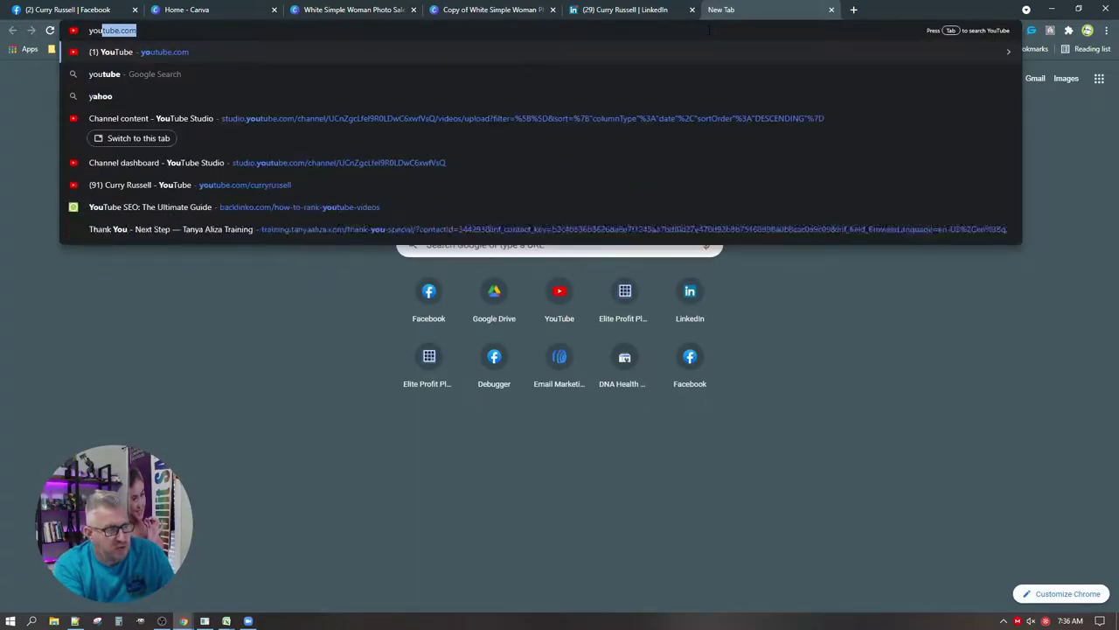
text(tube.com/curryrussell)
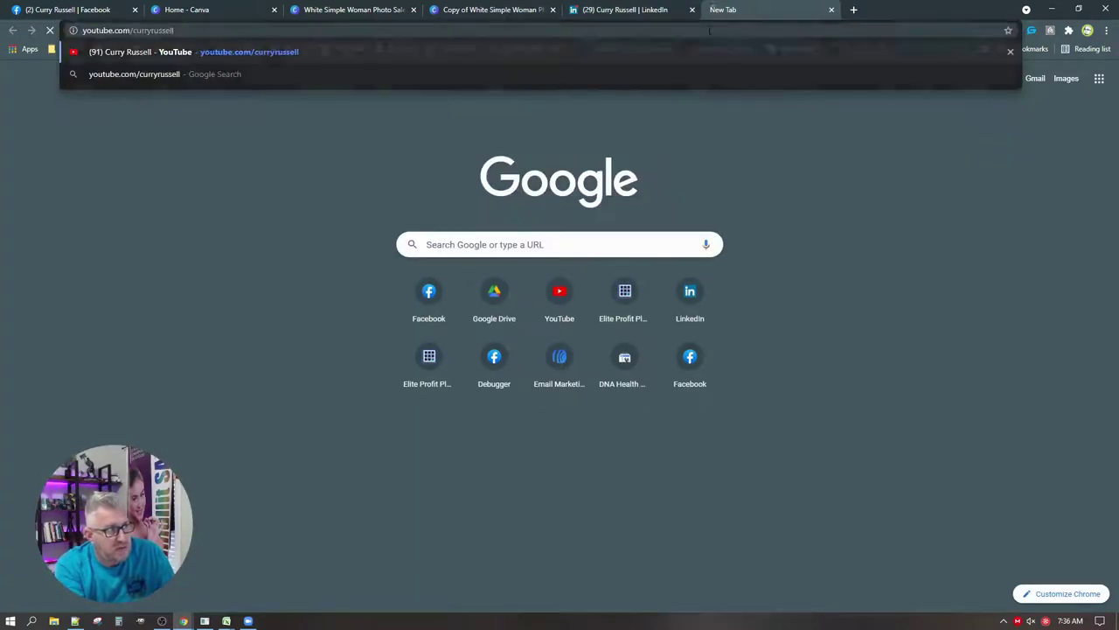
key(Return)
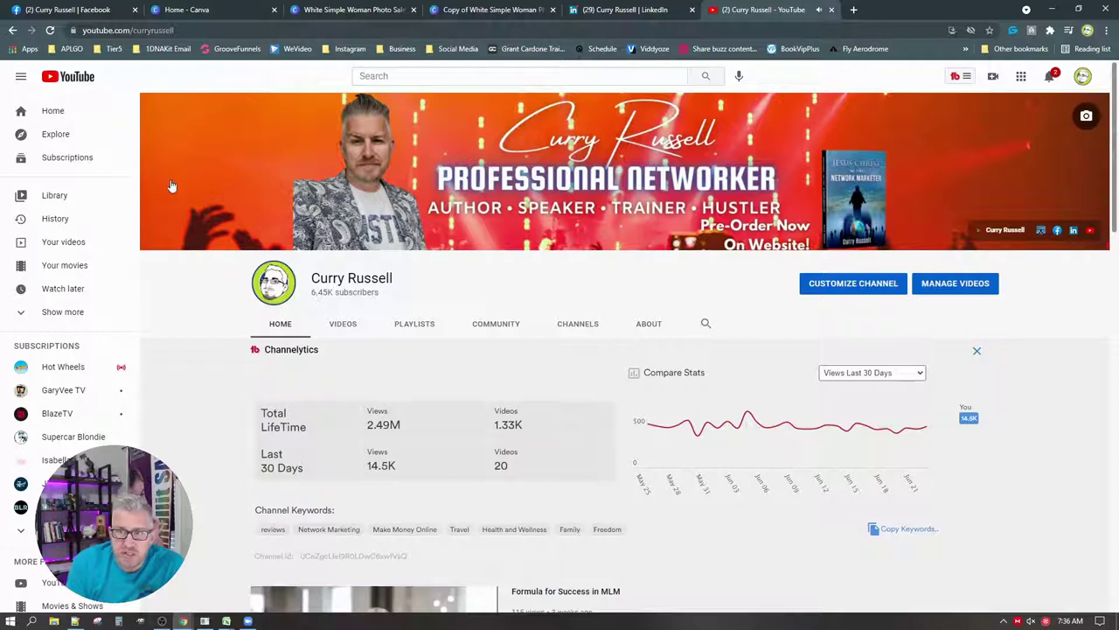
Step: Compare the banner designs across the LinkedIn, Facebook and YouTube profiles, and return to the Facebook profile
click(579, 11)
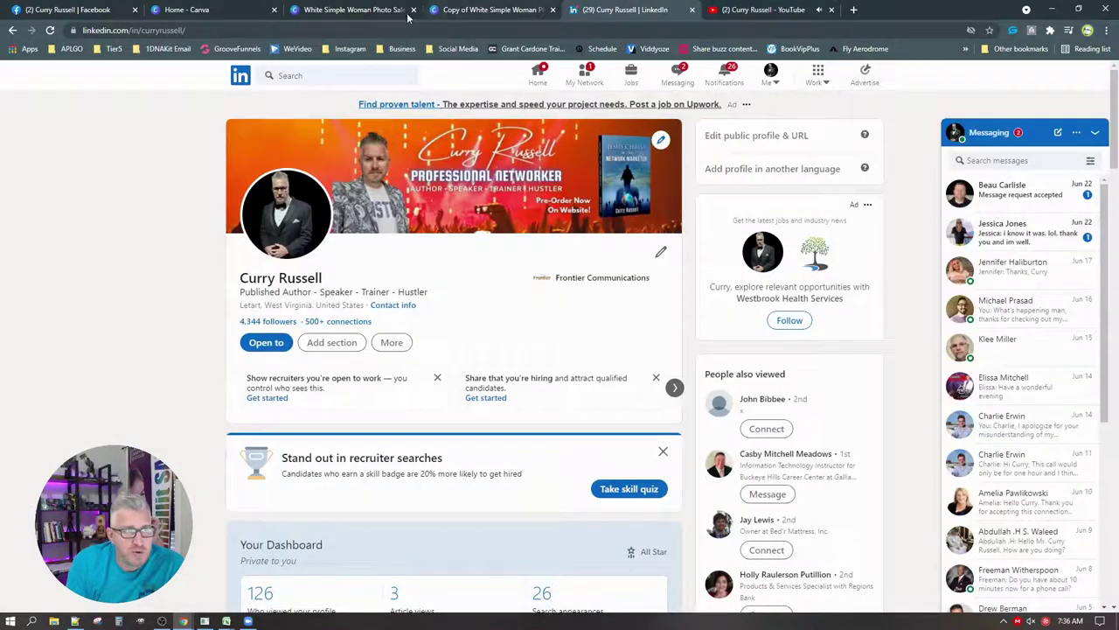
click(91, 11)
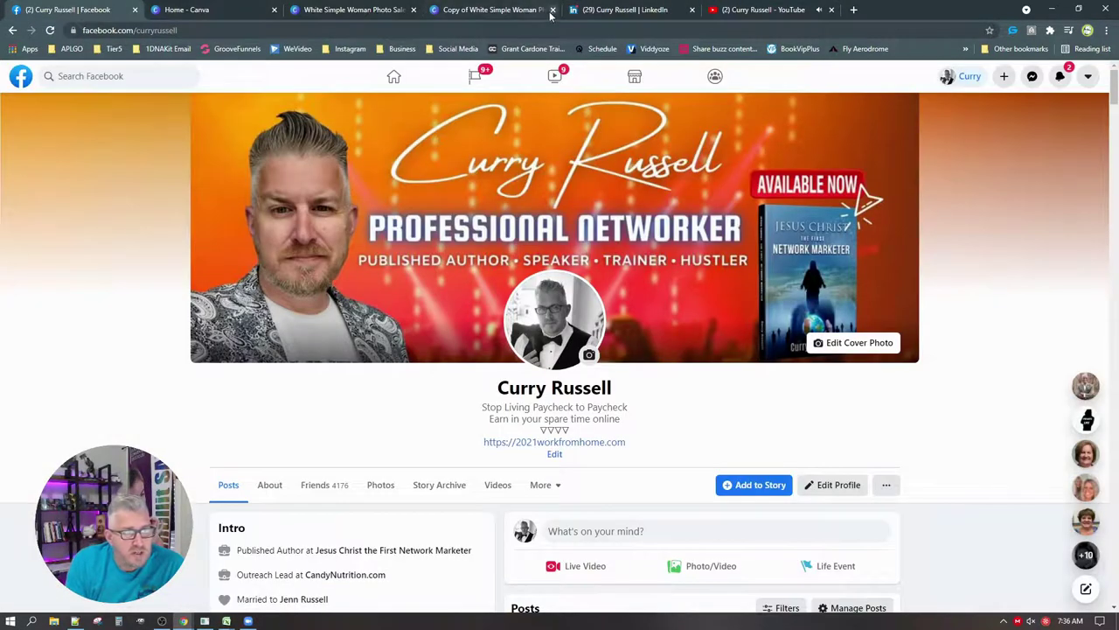
click(612, 11)
click(757, 11)
click(679, 13)
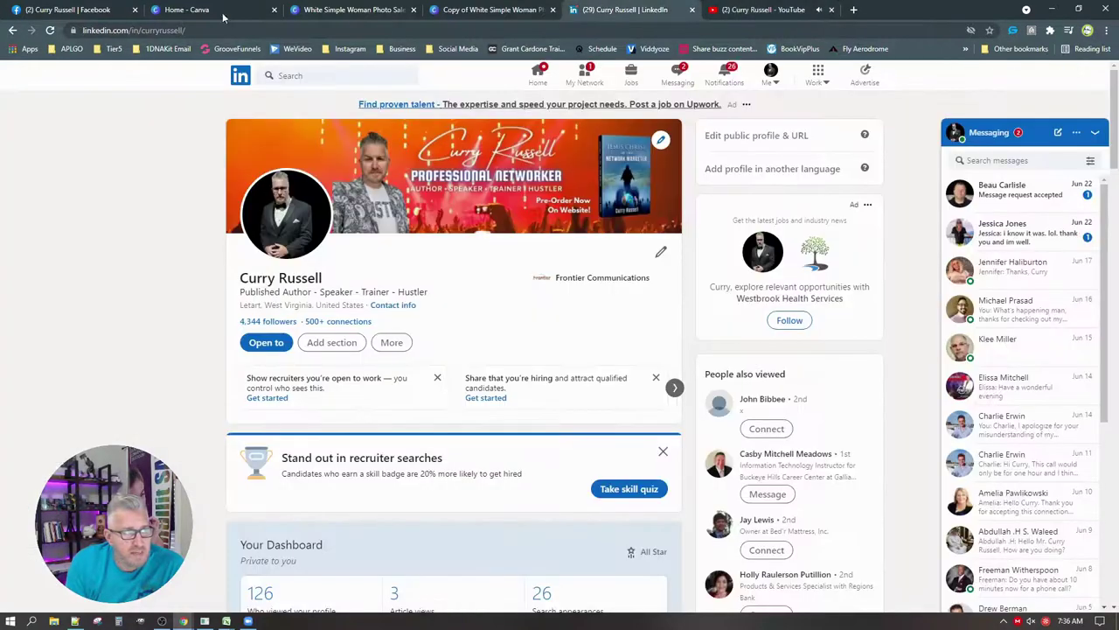
click(107, 12)
click(618, 12)
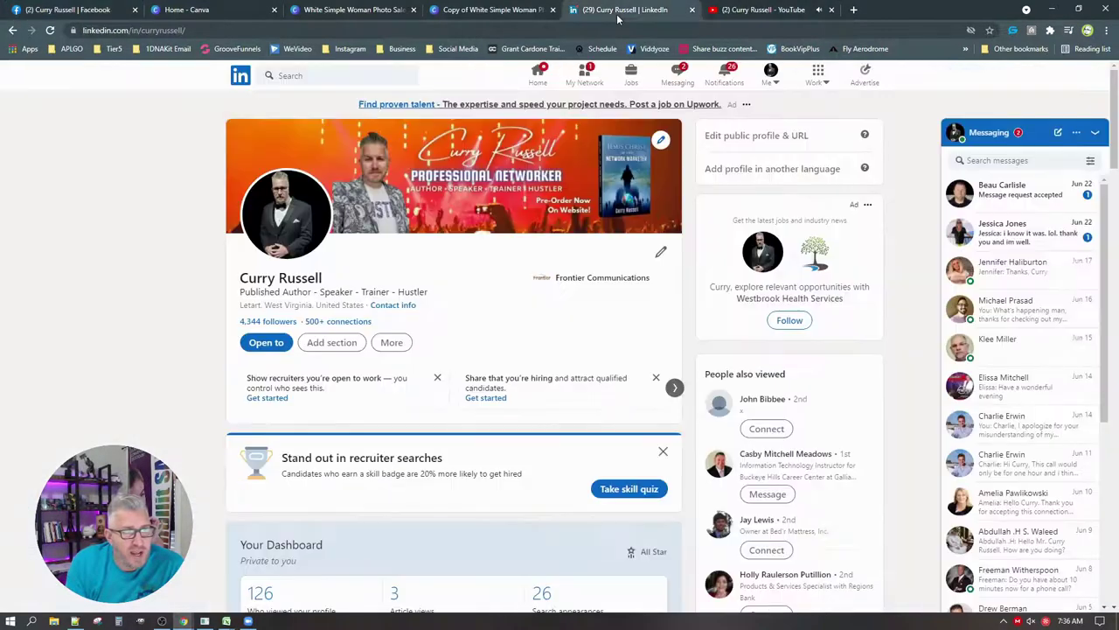
click(748, 11)
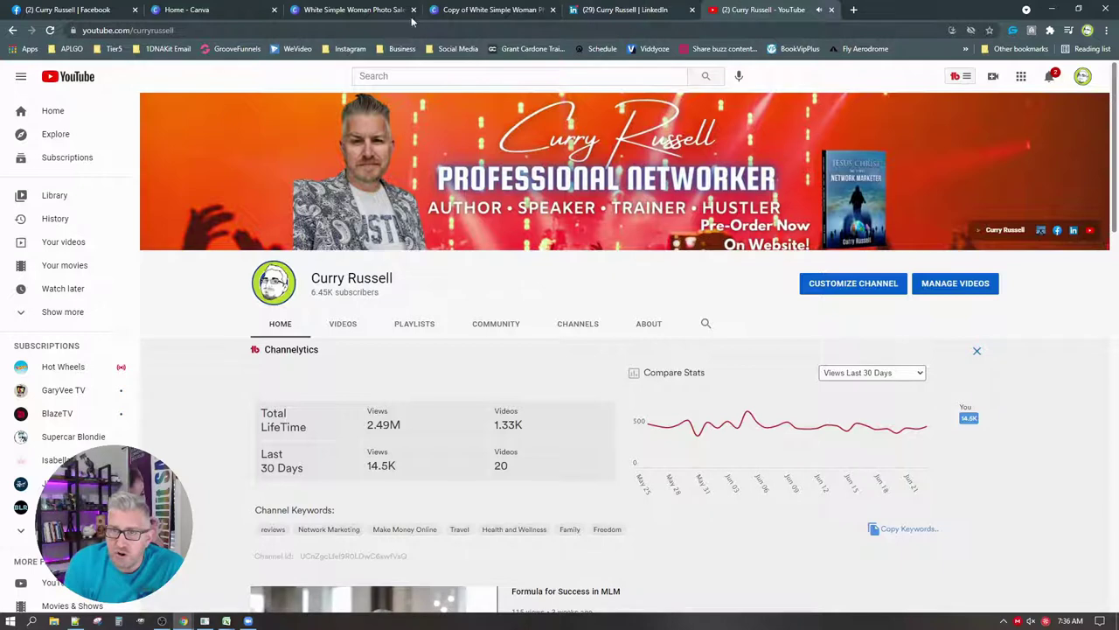
click(48, 11)
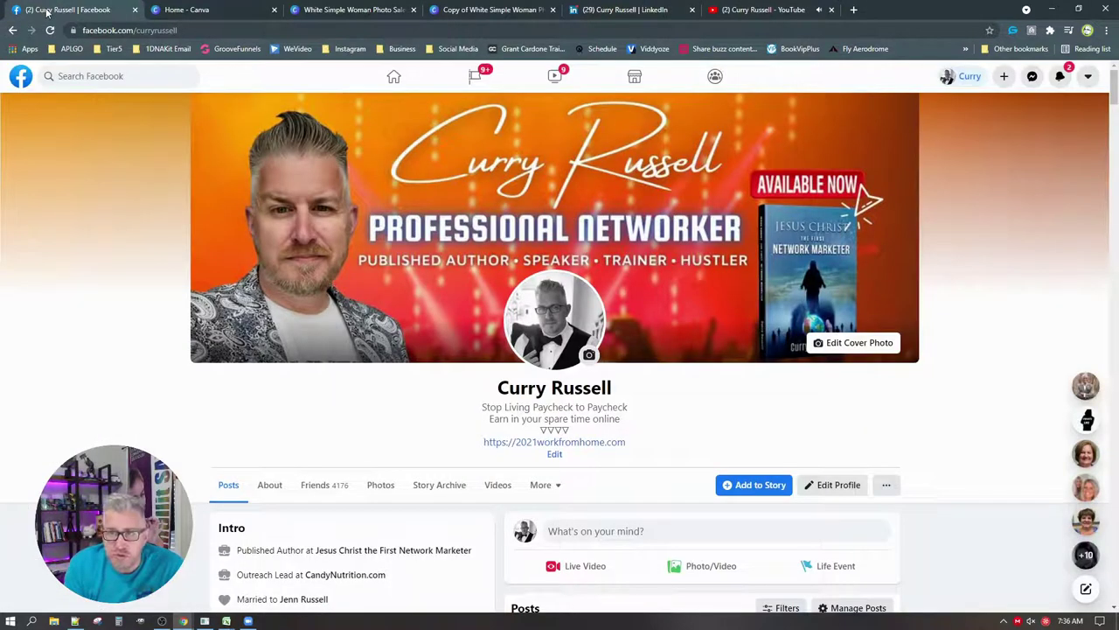